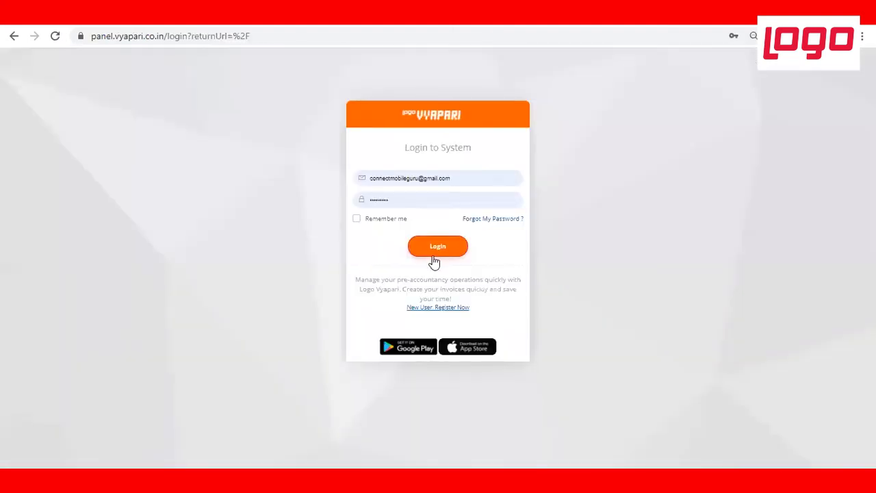
Step: Log in with the prefilled account credentials and look over the dashboard
click(432, 258)
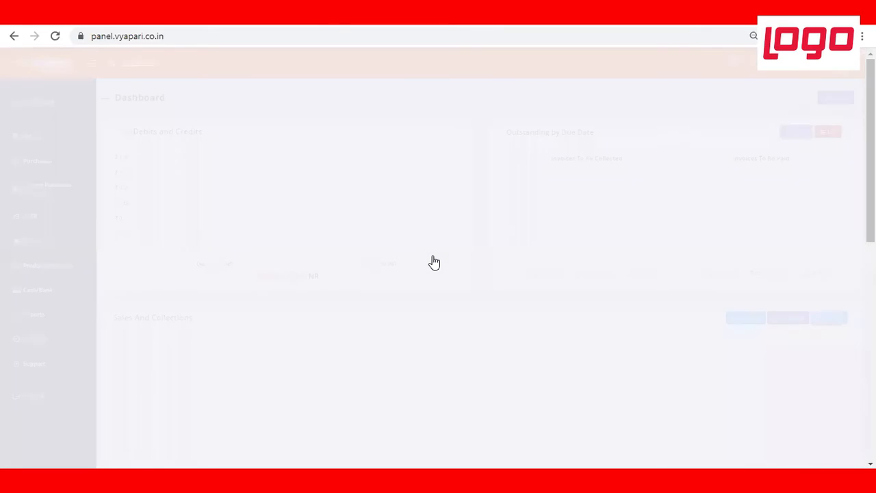
scroll(434, 262, down, 1)
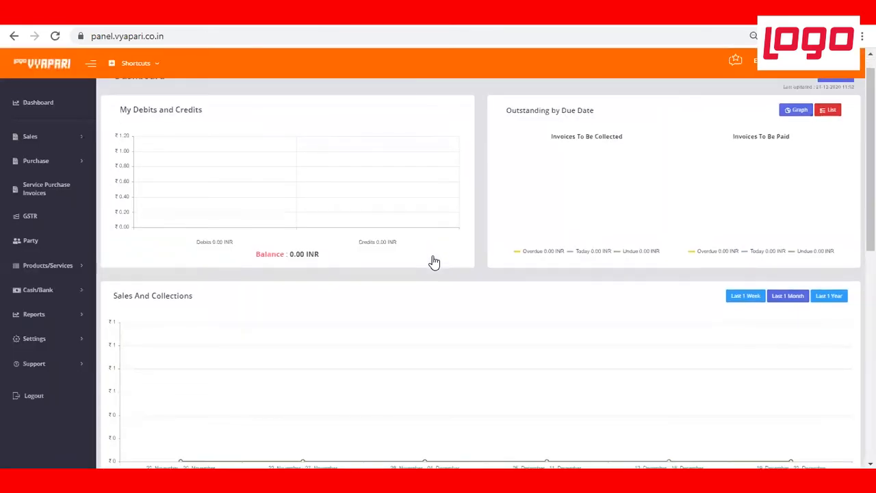
scroll(434, 262, up, 1)
scroll(434, 262, up, 1)
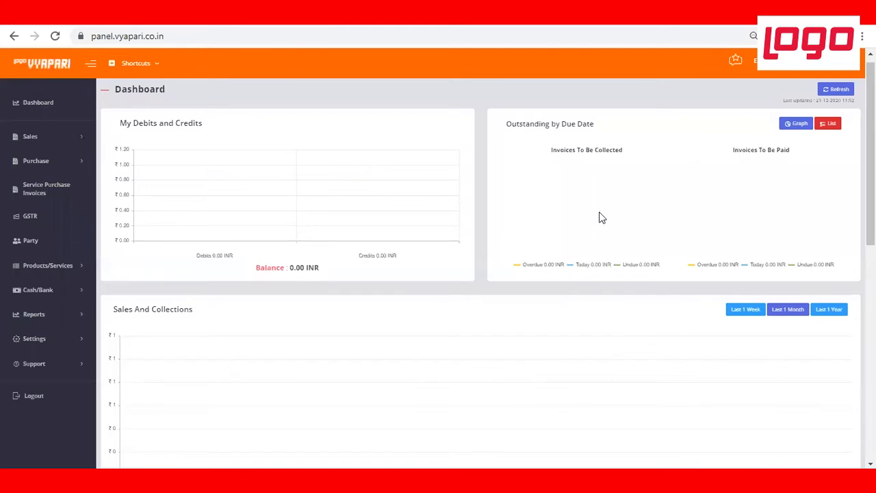
scroll(354, 87, up, 1)
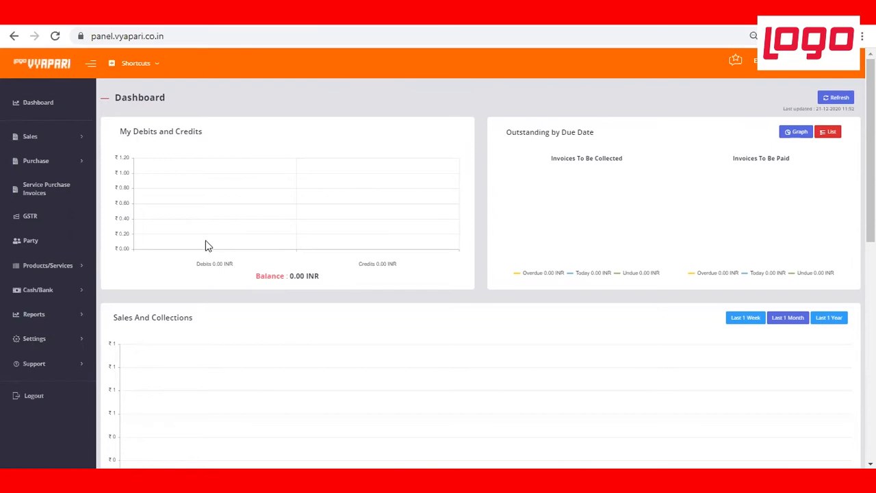
Step: View the product list and the party list to check the existing master records
click(66, 287)
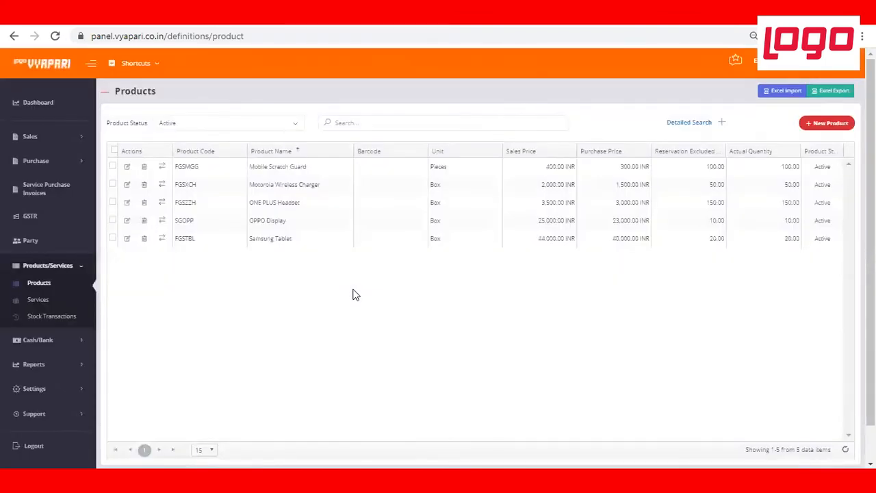
click(46, 243)
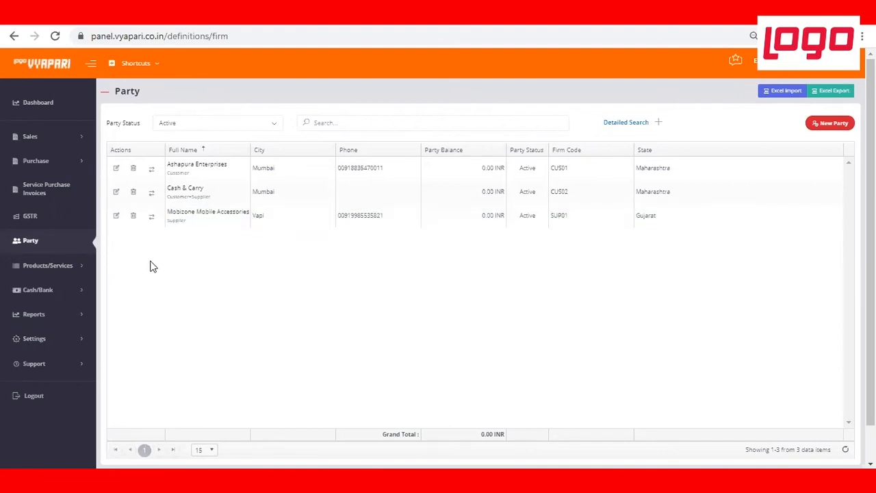
Step: Start a new tax exclusive order from the sales orders list and look over its form
click(61, 139)
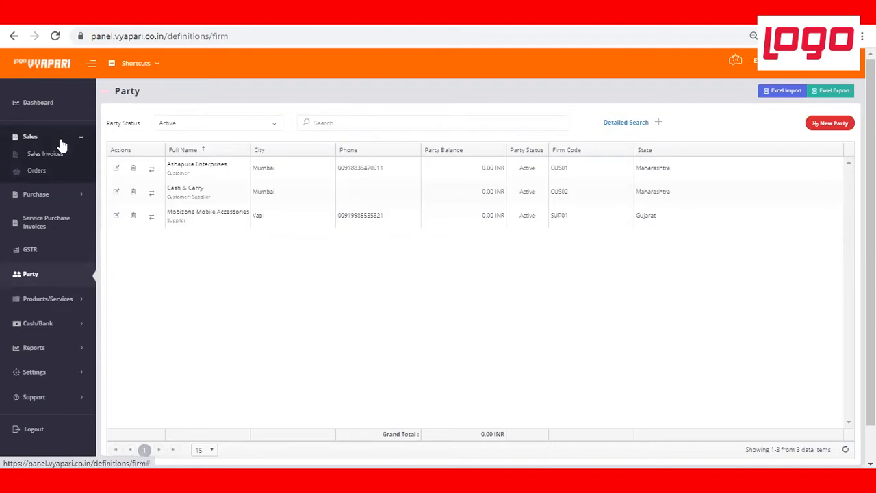
click(50, 171)
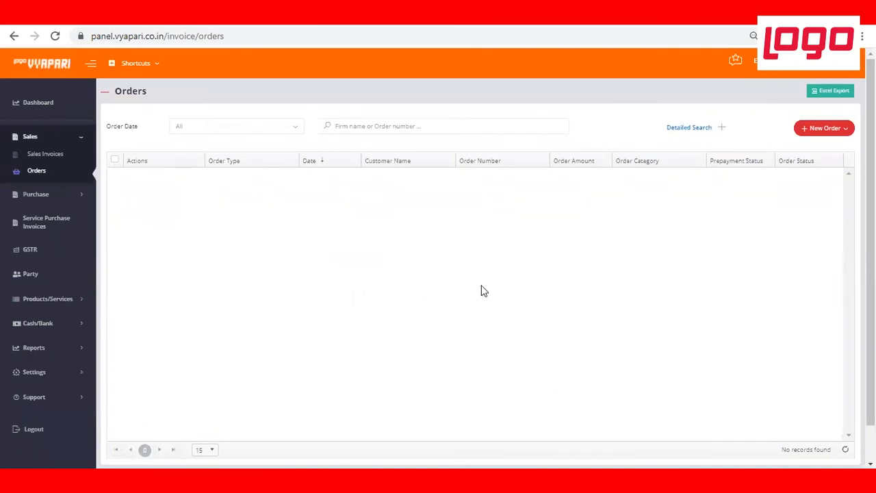
click(827, 129)
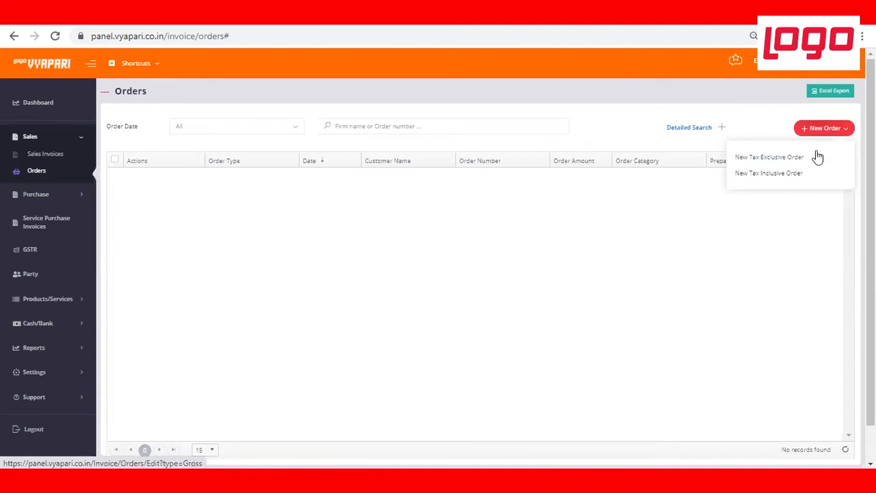
click(791, 157)
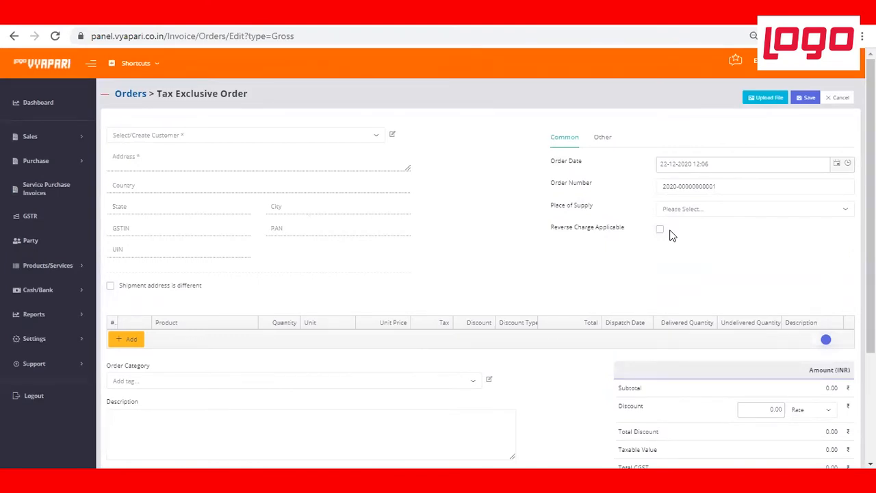
scroll(198, 271, down, 1)
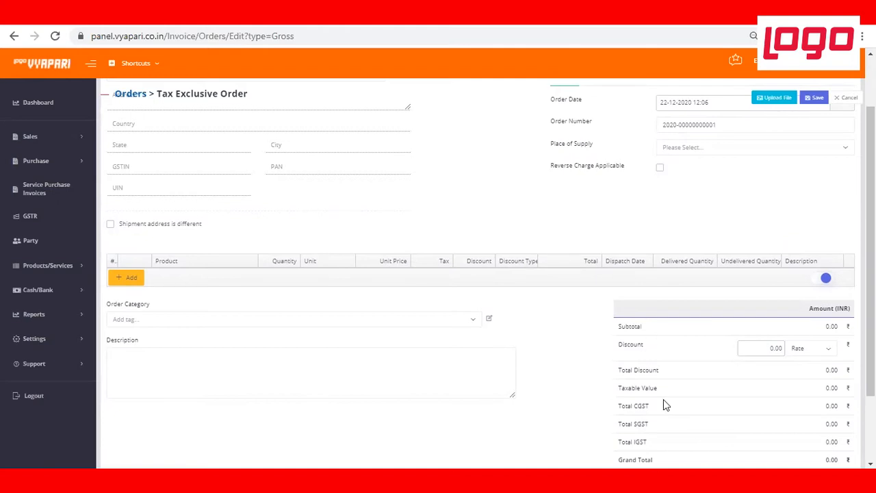
scroll(203, 141, up, 1)
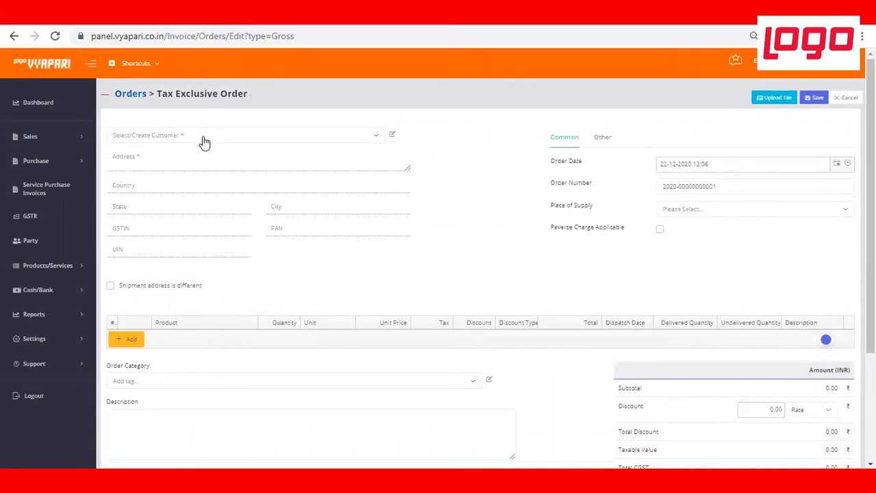
click(203, 141)
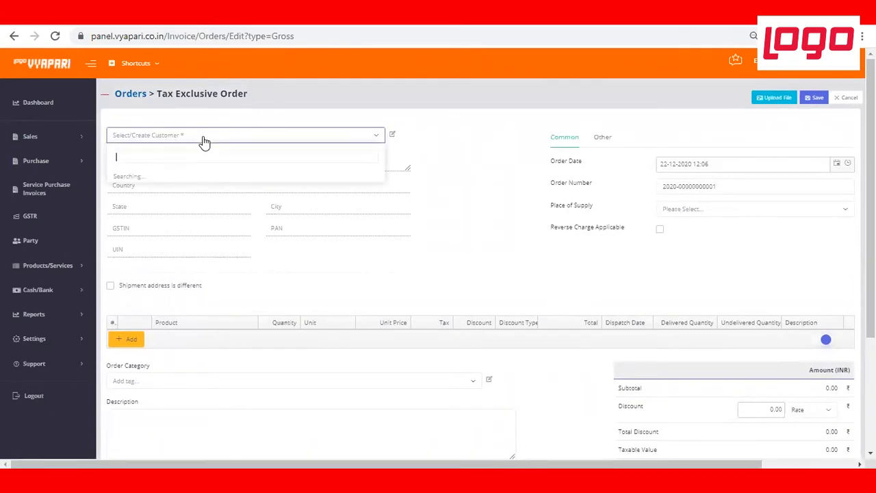
text(as)
key(BackSpace)
key(BackSpace)
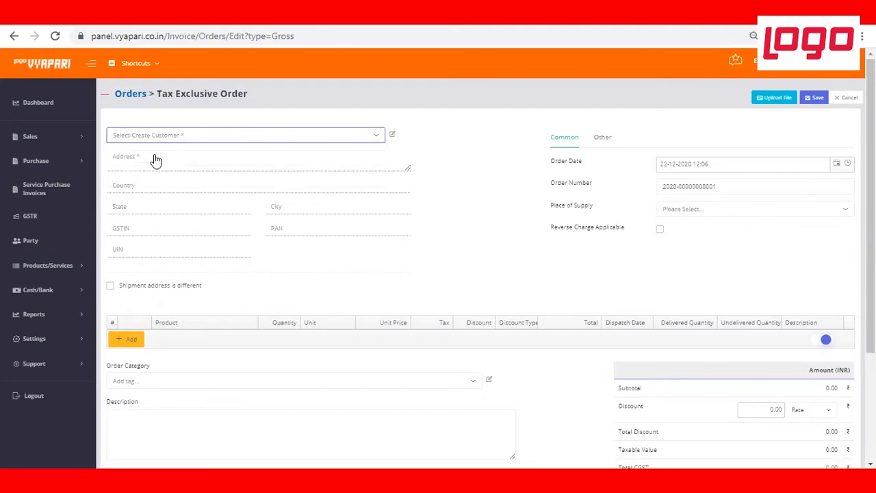
text(ashal)
key(BackSpace)
key(BackSpace)
key(BackSpace)
key(BackSpace)
key(BackSpace)
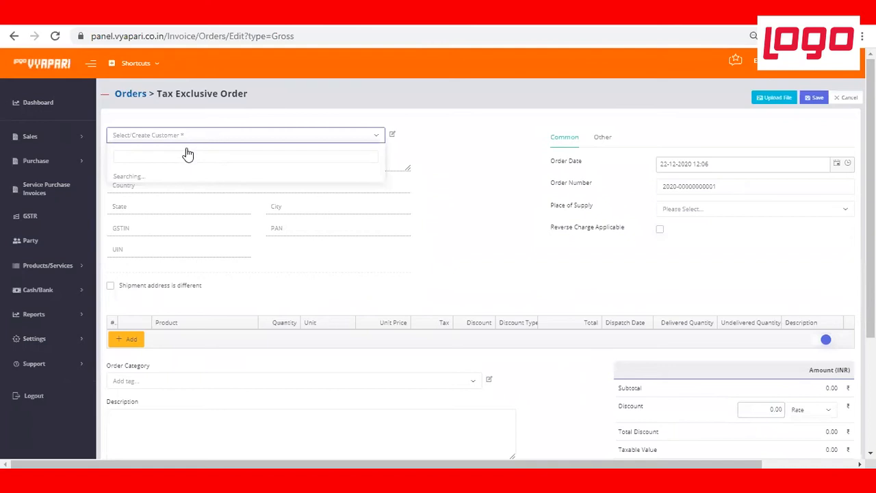
click(261, 226)
Step: Select Ashapura Enterprises as the order's customer
click(230, 136)
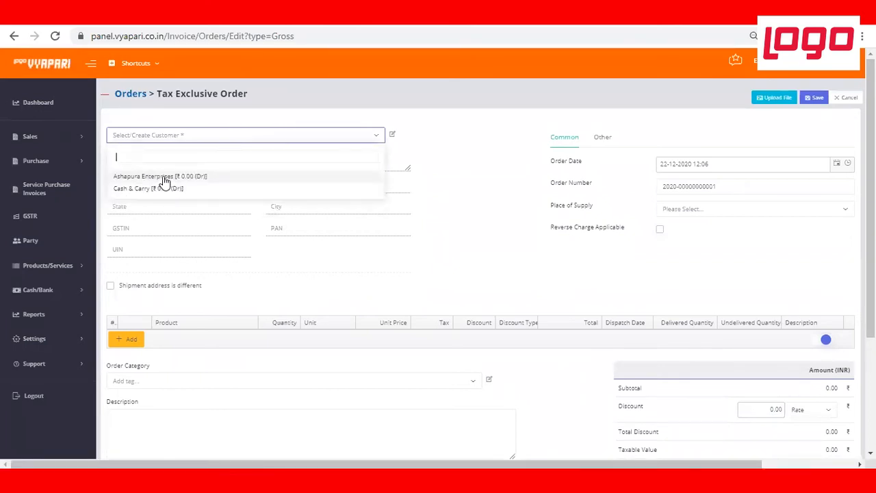
click(206, 177)
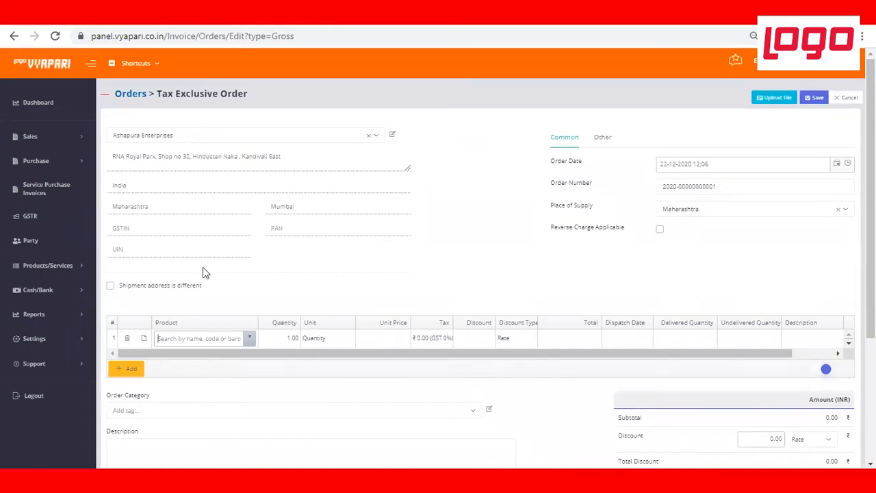
Step: Try the different shipment address option and view the addresses available for the customer
scroll(144, 256, down, 1)
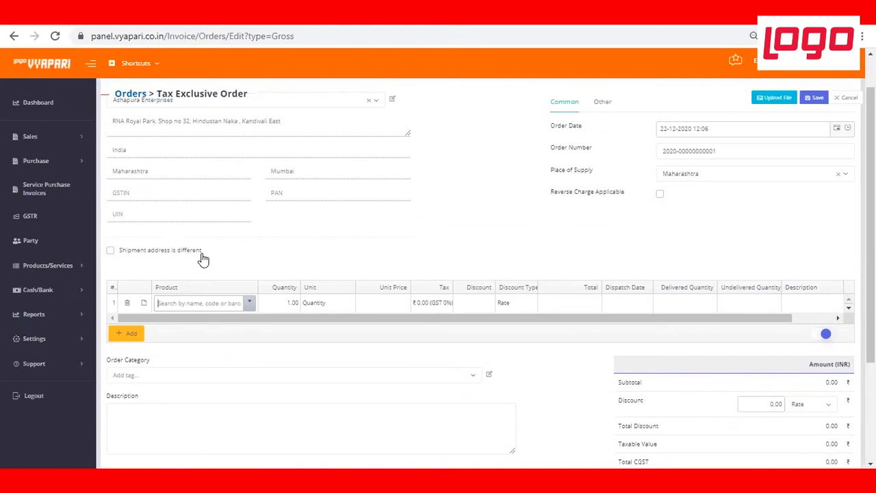
click(111, 252)
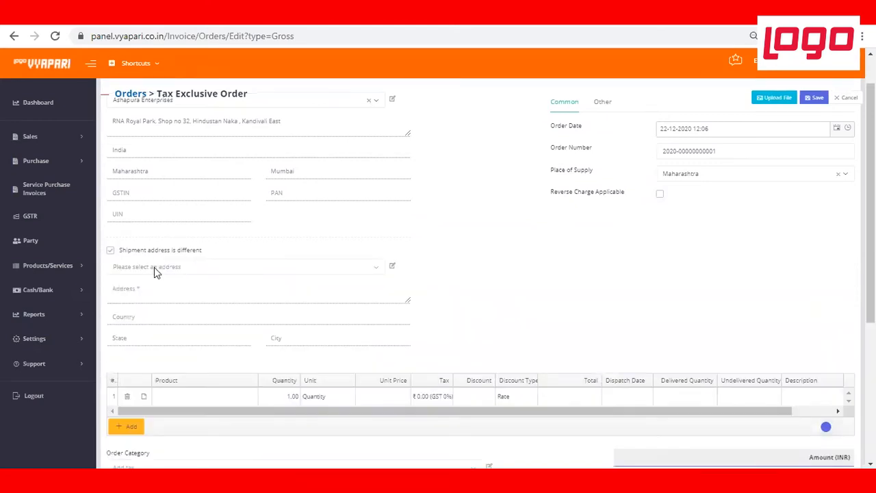
click(154, 267)
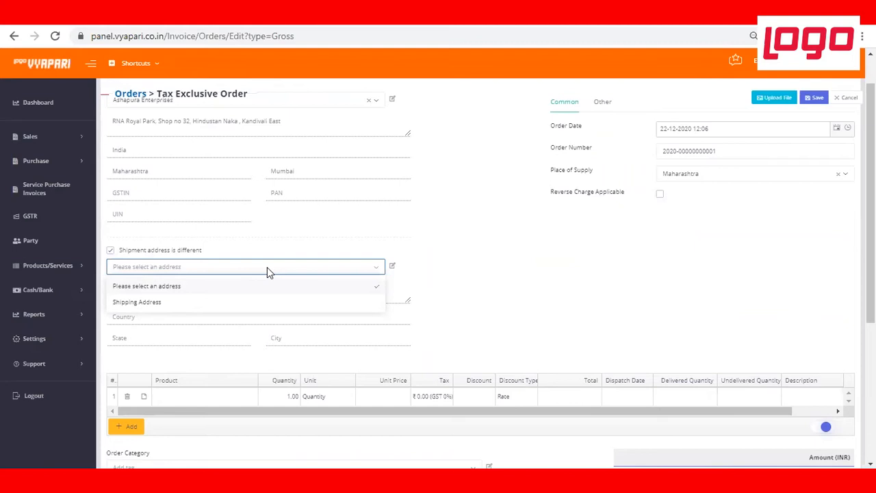
scroll(267, 272, up, 1)
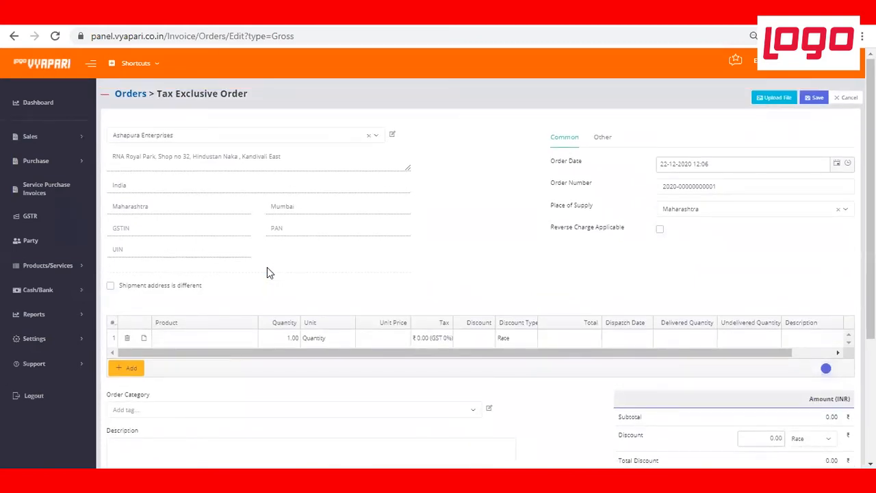
Step: Set the first order line to the product Mobile Scratch Guard with a quantity of 2
click(243, 323)
click(250, 341)
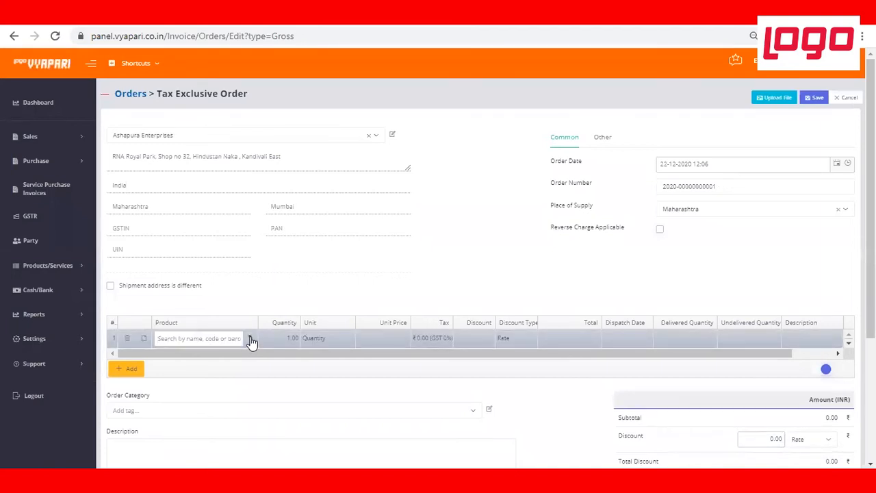
click(251, 339)
click(229, 375)
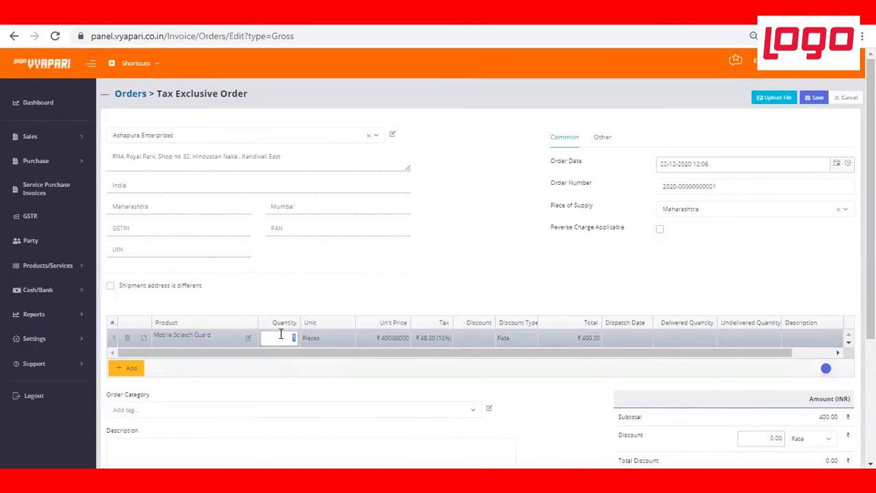
text(2)
key(Tab)
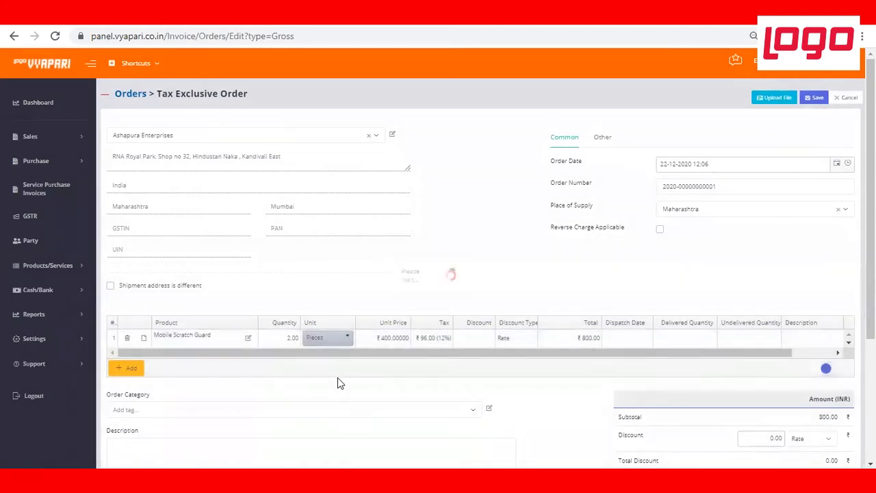
Step: Add a second order line for Motorola Wireless Charger with a quantity of 2
scroll(127, 336, down, 1)
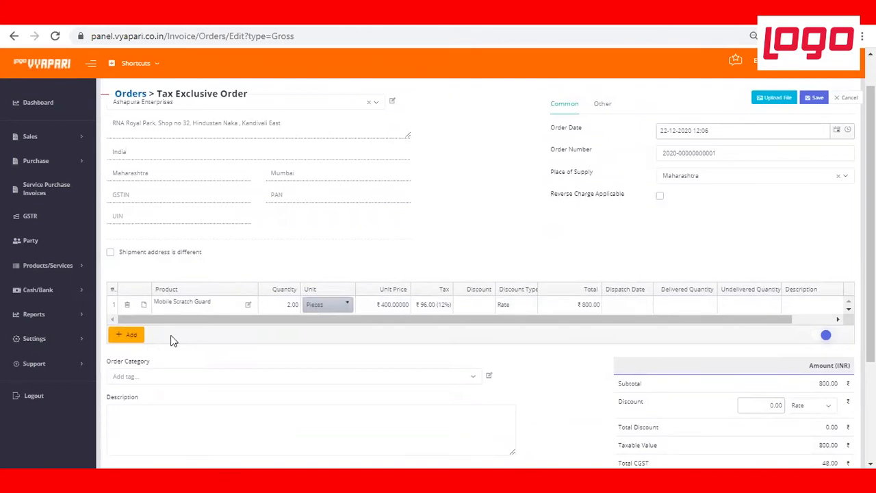
click(248, 327)
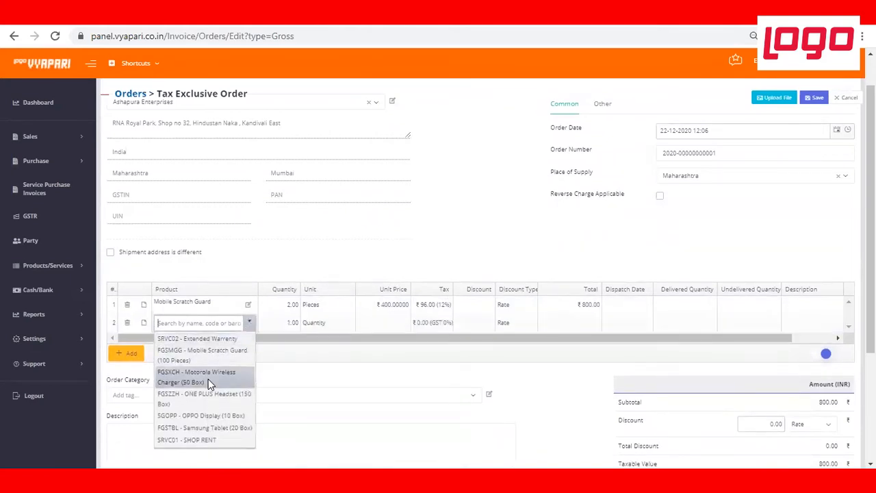
click(205, 377)
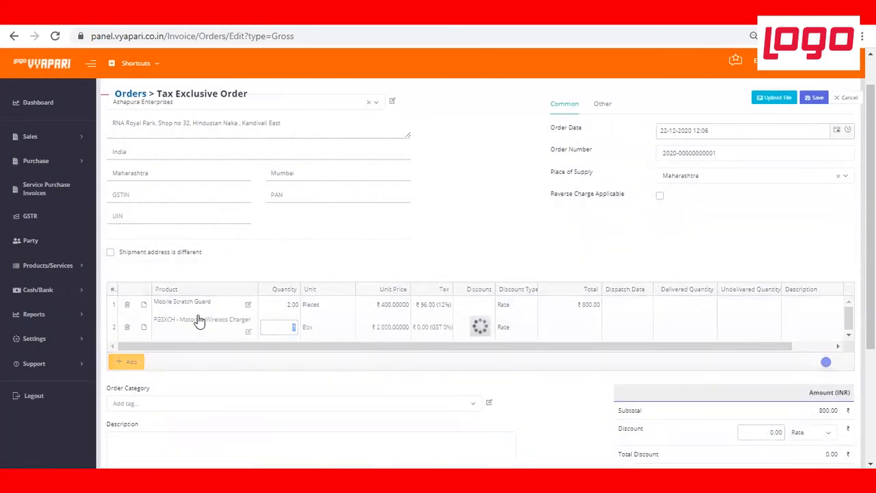
click(300, 330)
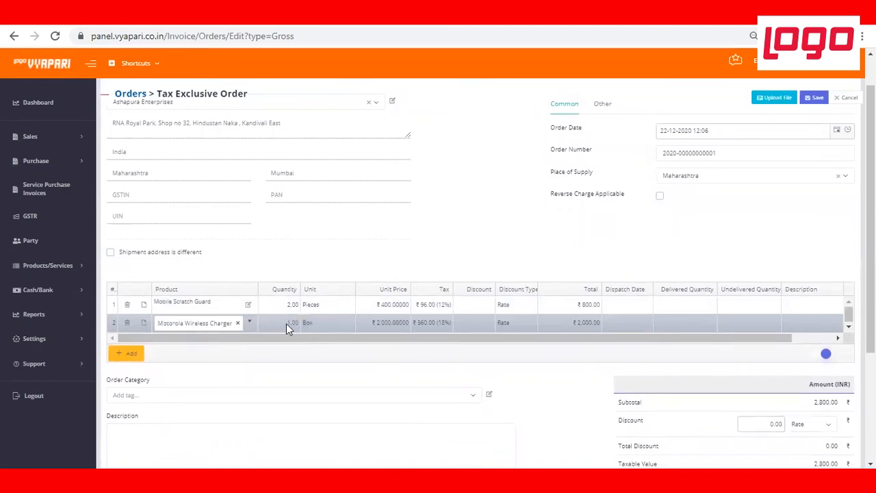
click(287, 324)
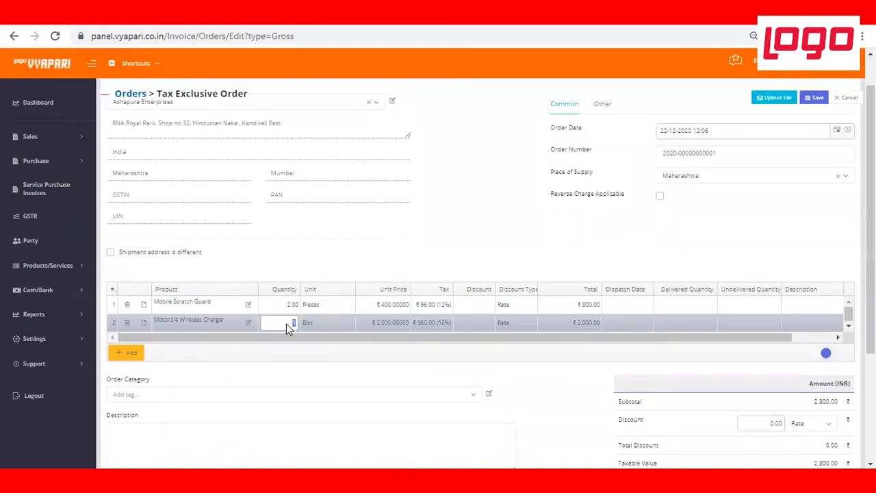
text(2)
key(Tab)
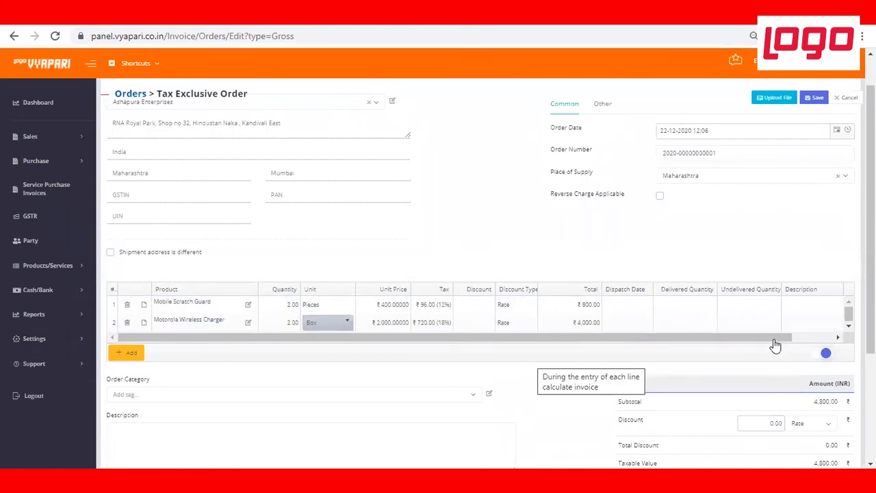
Step: Review the tax on each order line and the amount summary with discount, CGST, SGST, IGST and grand total
scroll(657, 430, down, 1)
scroll(808, 389, down, 4)
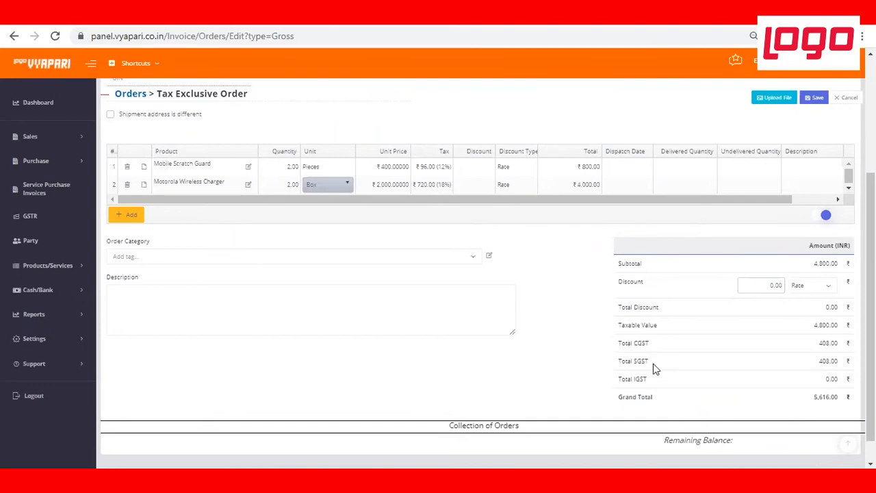
scroll(654, 365, up, 2)
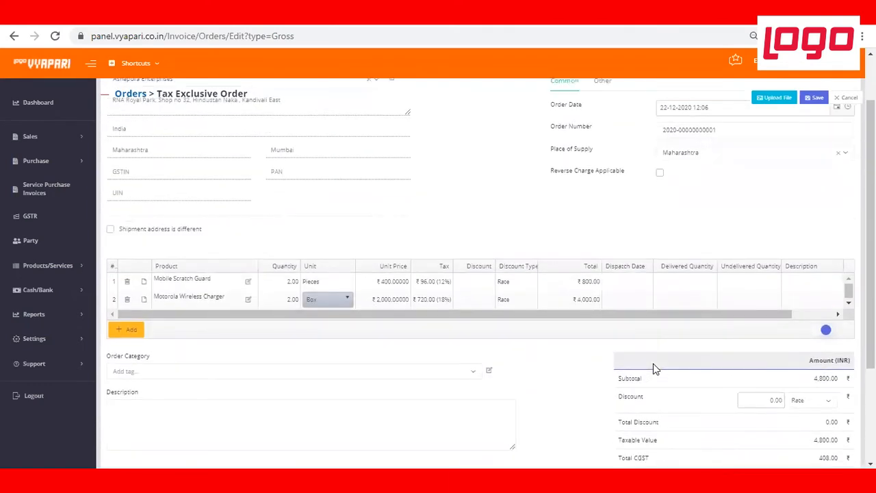
scroll(653, 366, up, 1)
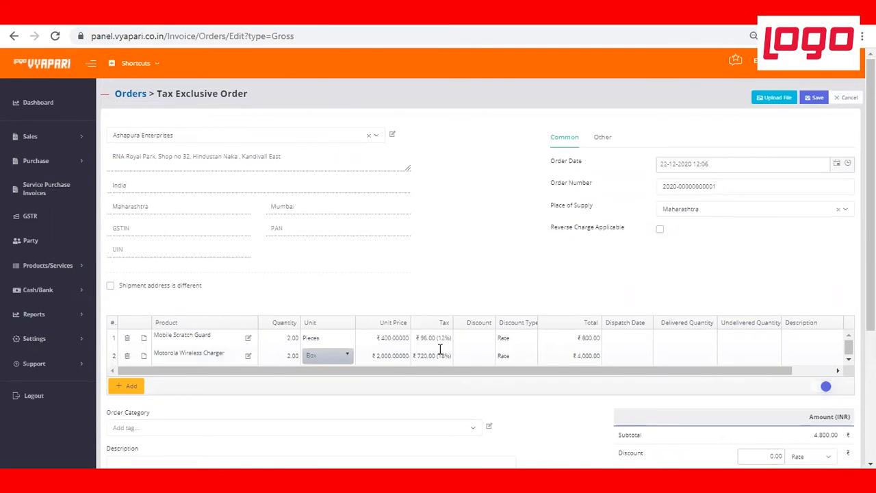
scroll(440, 349, down, 2)
scroll(440, 349, down, 1)
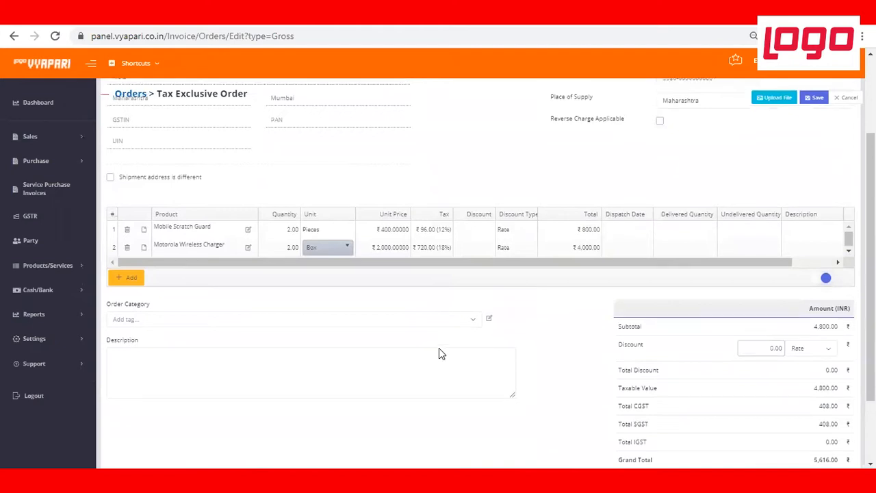
scroll(441, 354, up, 1)
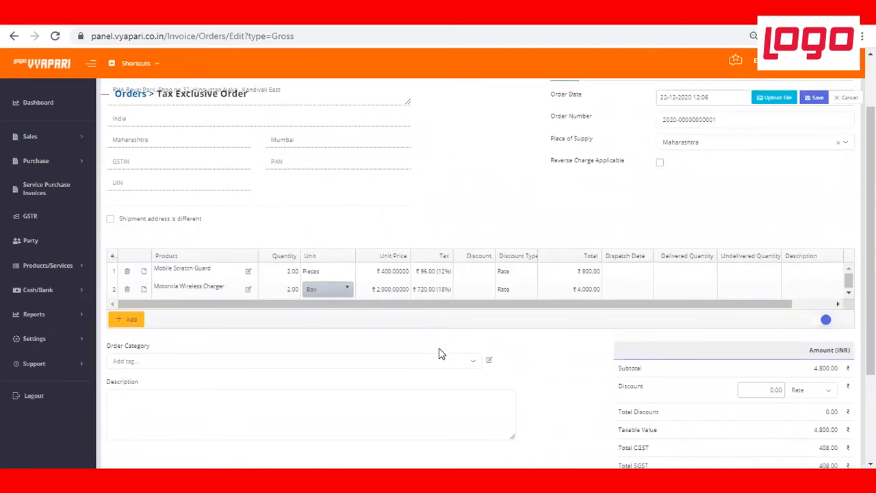
Step: Save the tax exclusive order and review its saved product lines and amount summary
scroll(470, 189, down, 2)
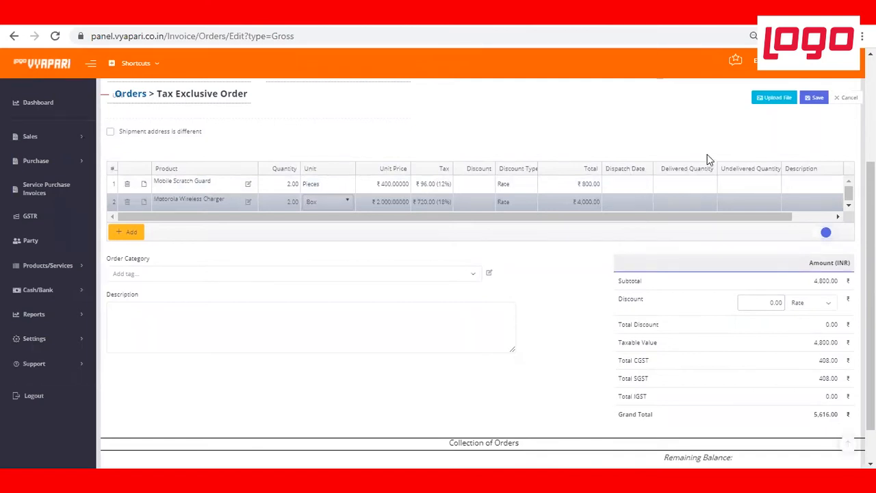
click(818, 102)
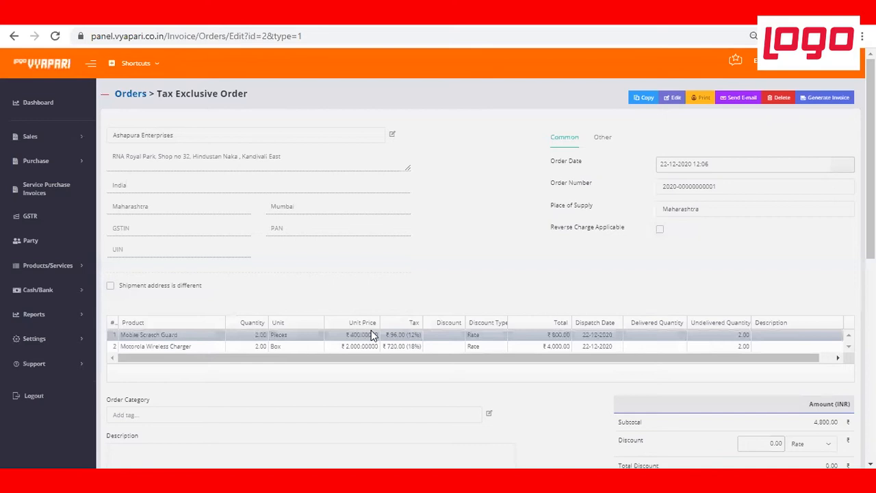
scroll(836, 407, down, 5)
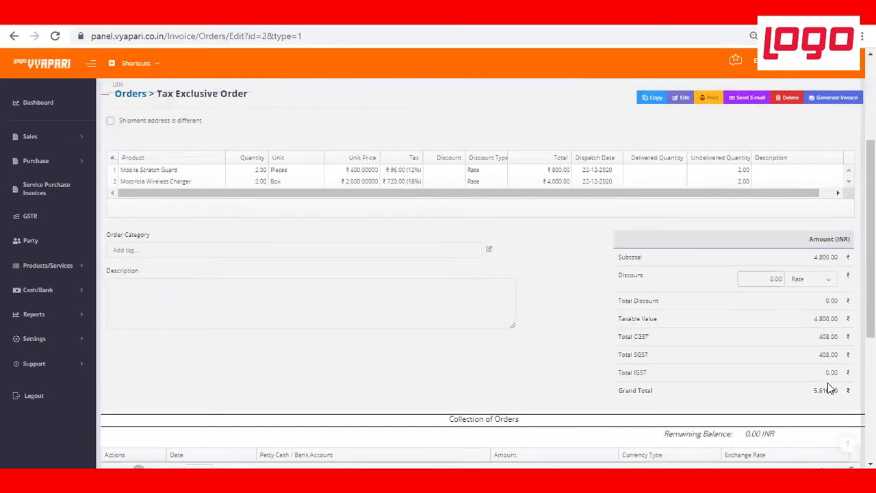
scroll(806, 363, up, 5)
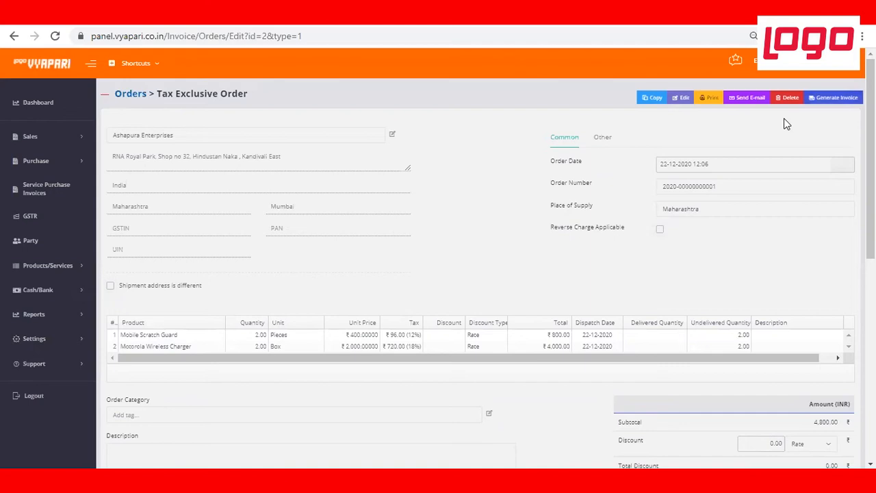
Step: Generate a sales invoice from the saved Ashapura Enterprises order
click(830, 99)
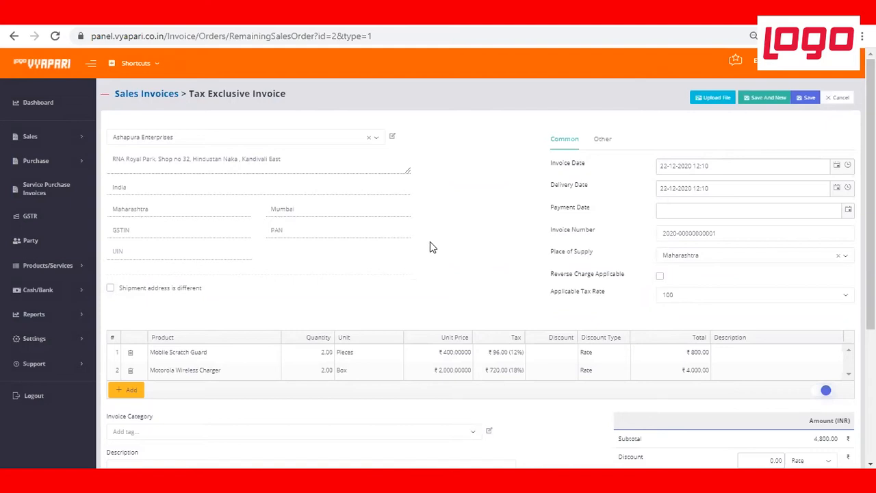
scroll(529, 308, down, 1)
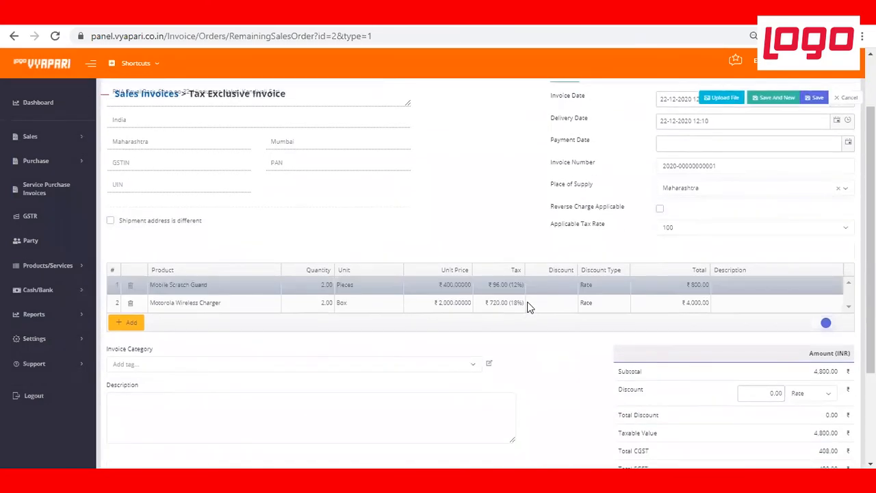
scroll(229, 174, up, 1)
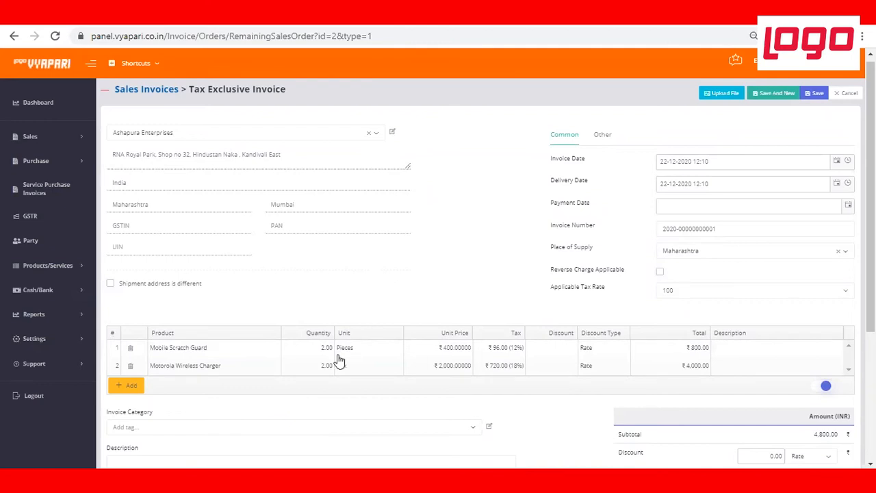
Step: Set the quantity of the Motorola Wireless Charger line on the invoice to 1
click(314, 367)
click(314, 367)
click(313, 366)
text(1)
key(Tab)
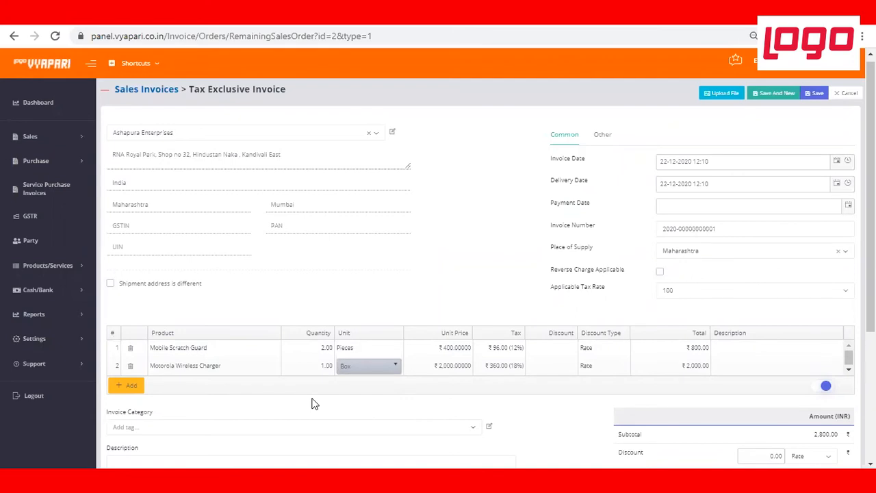
Step: Save the tax exclusive invoice and review its saved lines and amount summary
scroll(311, 404, down, 3)
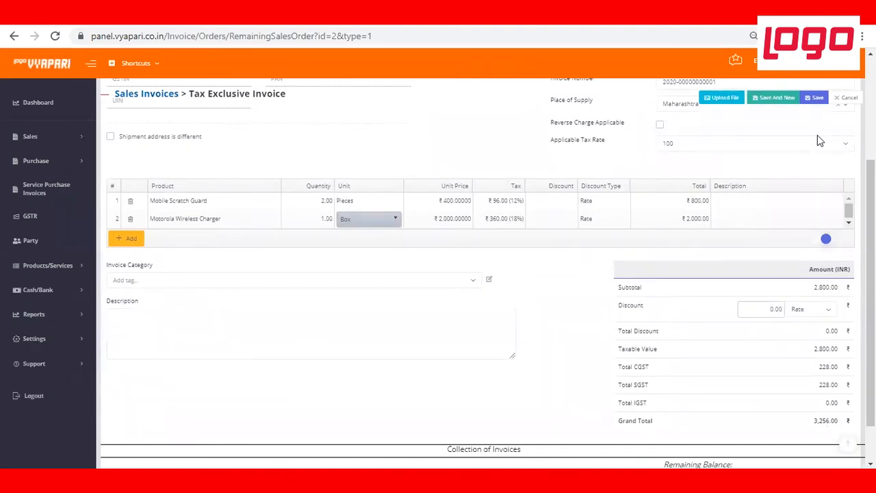
click(816, 98)
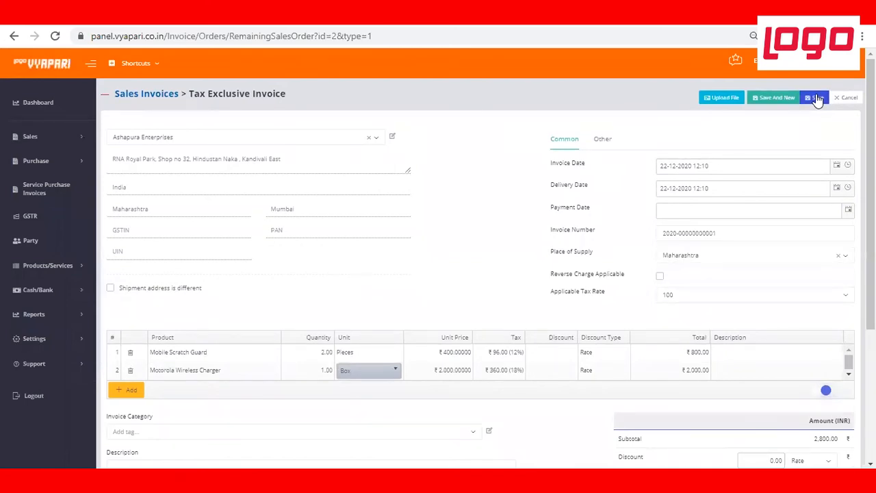
click(816, 98)
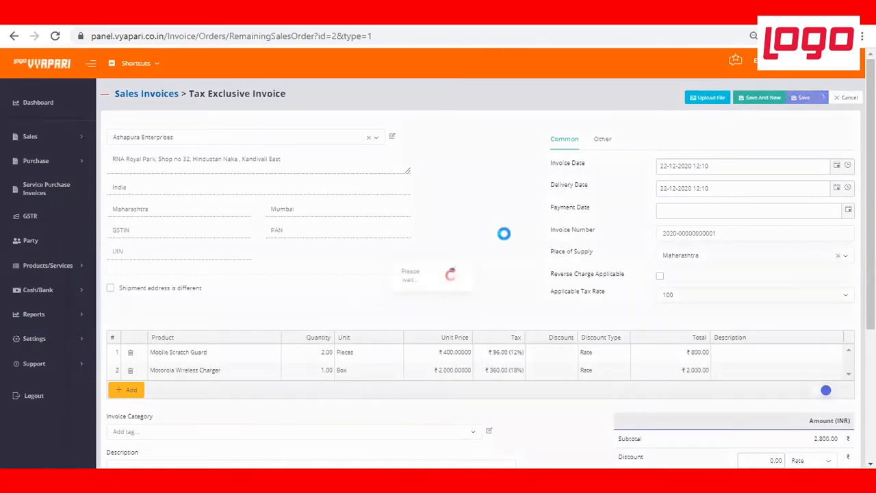
scroll(441, 230, down, 1)
scroll(441, 229, up, 1)
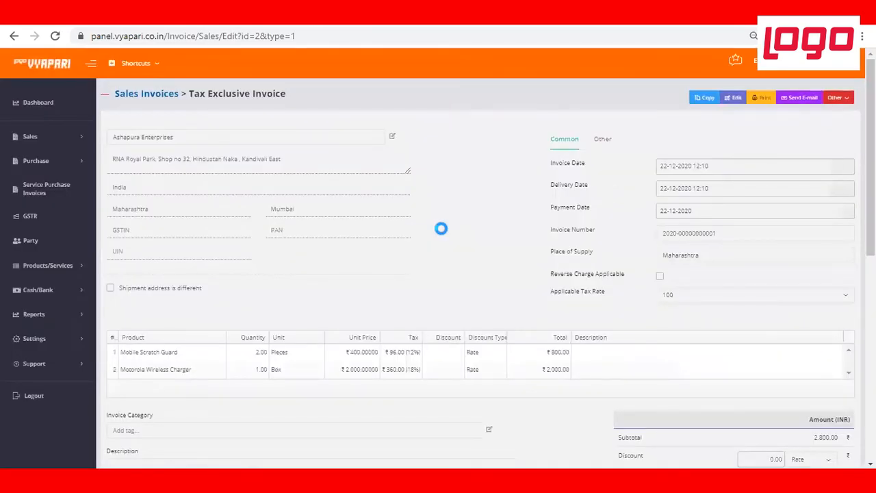
scroll(371, 312, down, 1)
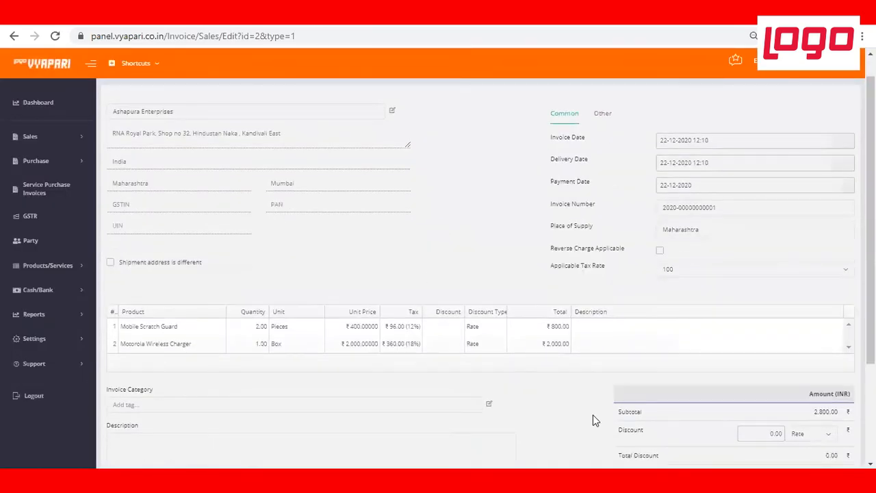
scroll(575, 148, down, 2)
scroll(575, 148, down, 2)
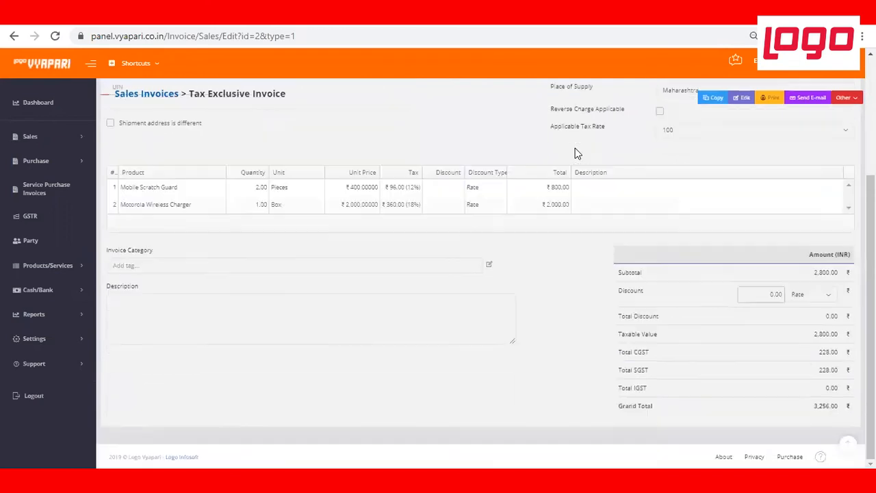
scroll(696, 128, up, 4)
scroll(824, 137, up, 2)
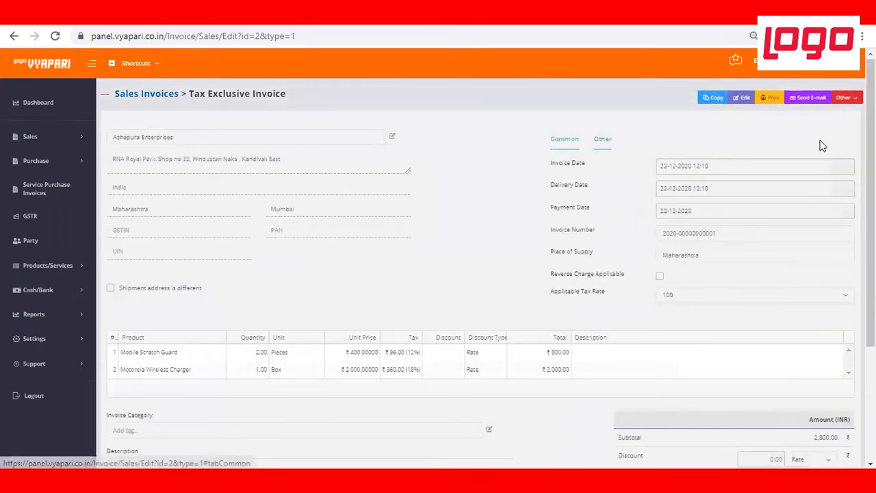
Step: Record a collection slip on the invoice for 2,000.00 INR received to petty cash in the Cash In Hand account
click(844, 100)
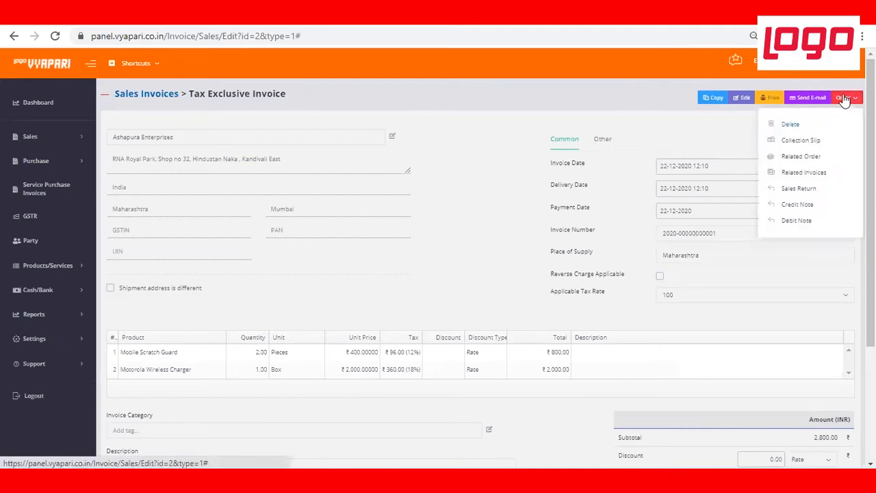
click(802, 141)
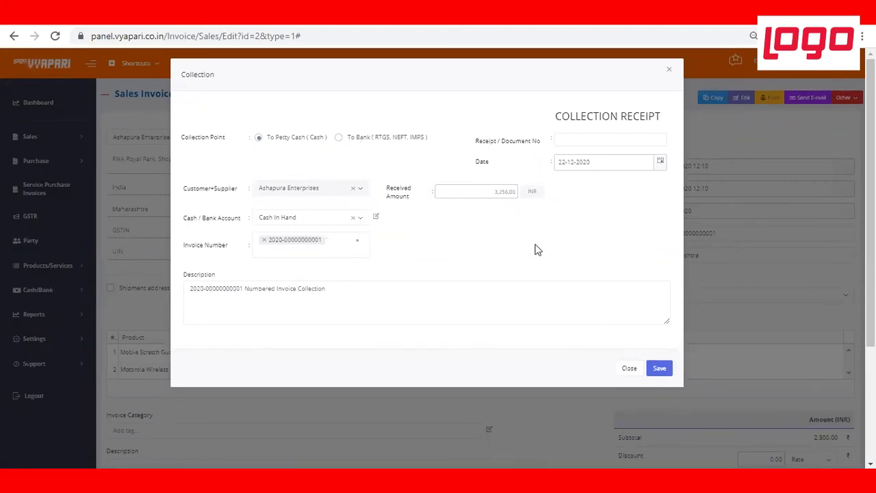
click(503, 191)
key(BackSpace)
key(BackSpace)
key(BackSpace)
key(BackSpace)
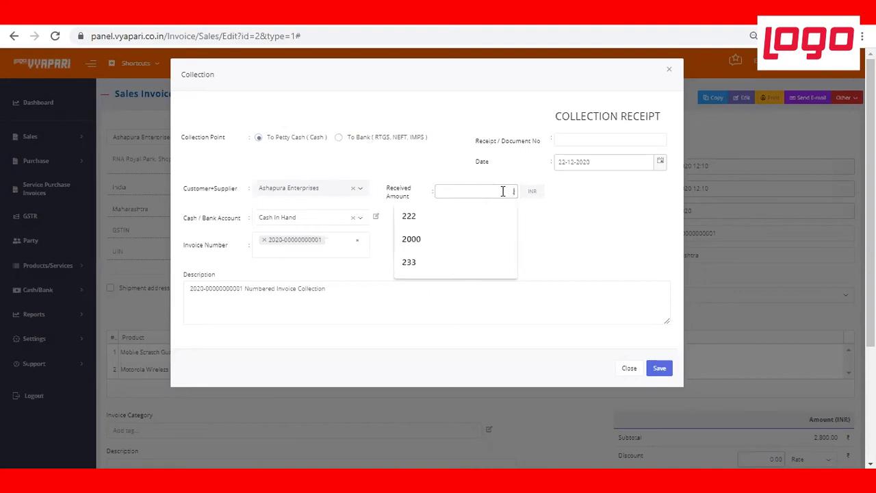
text(000)
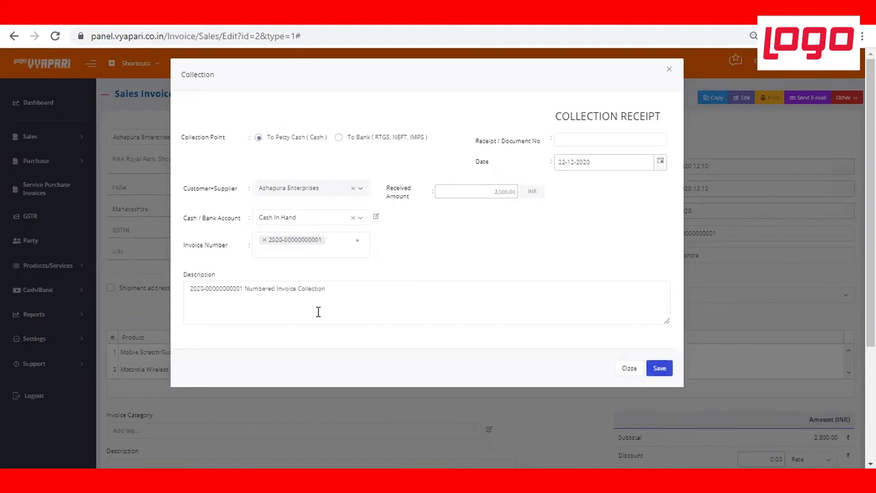
click(659, 368)
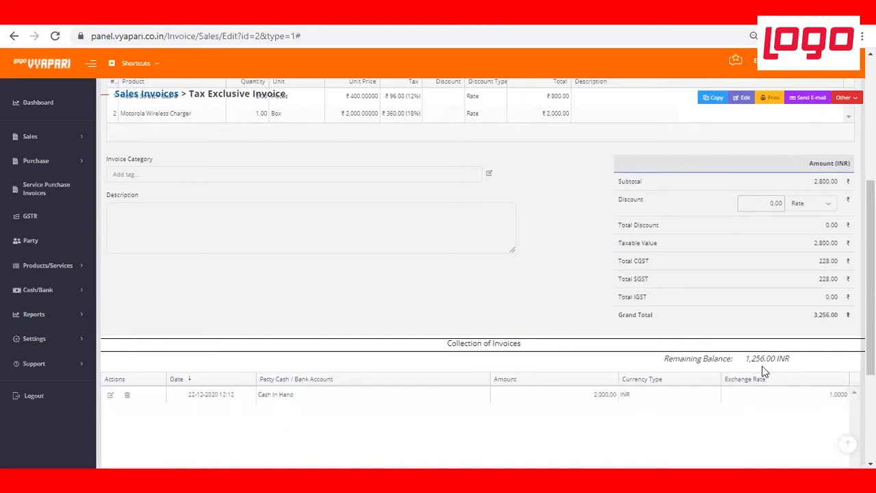
Step: Record a second collection of 1,256.00 INR to the bank account HDFC Bank Ltd - The Mobile Guru and check the invoice's collections
scroll(764, 372, up, 2)
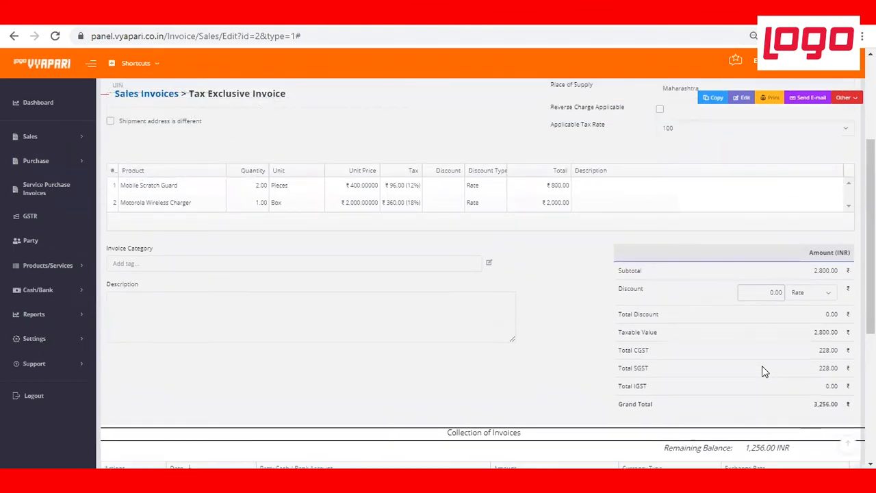
scroll(762, 366, up, 3)
click(846, 97)
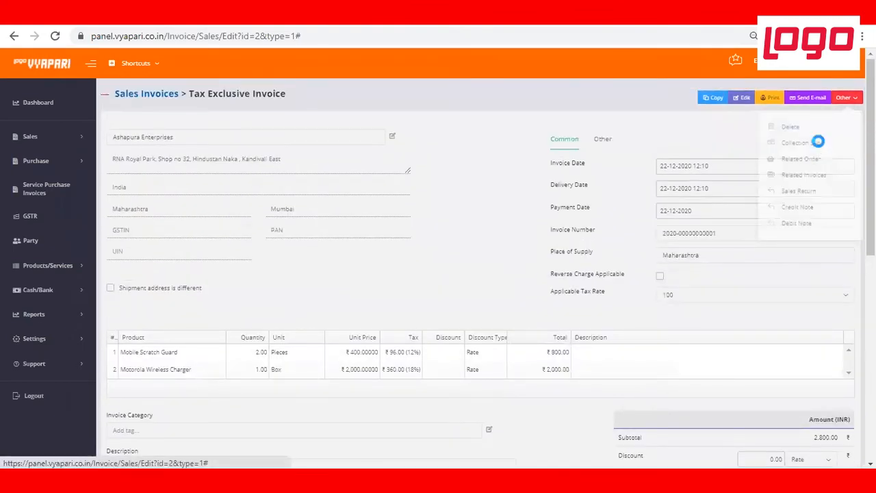
click(818, 142)
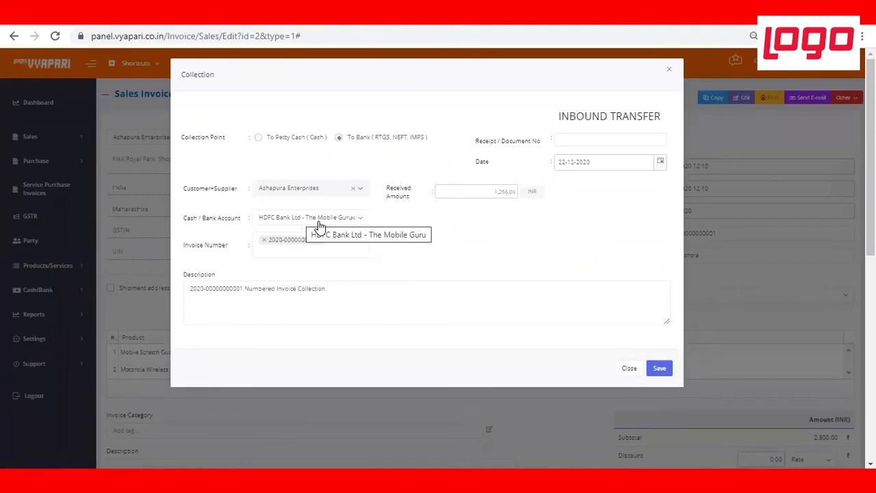
click(320, 221)
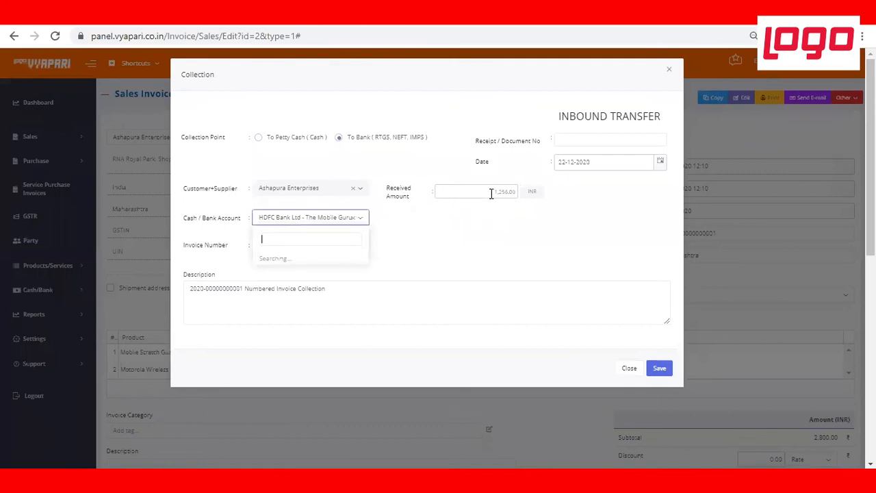
click(660, 375)
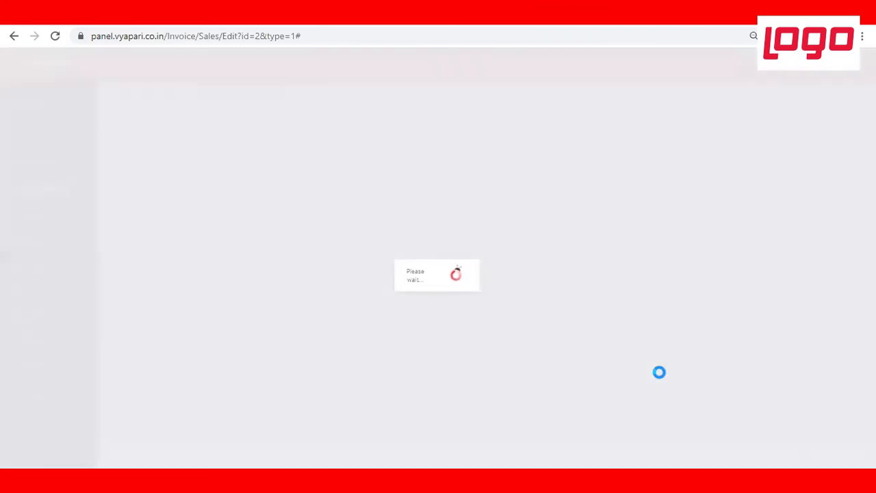
scroll(650, 400, down, 3)
scroll(650, 401, down, 3)
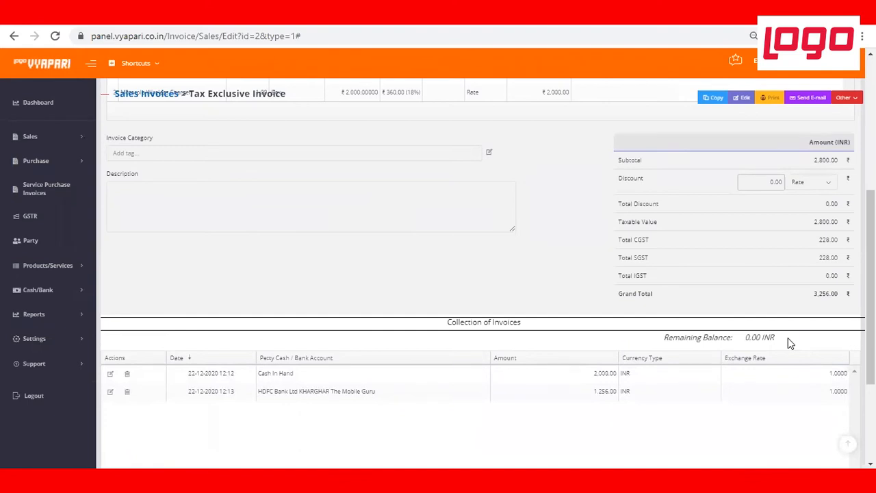
scroll(482, 114, up, 3)
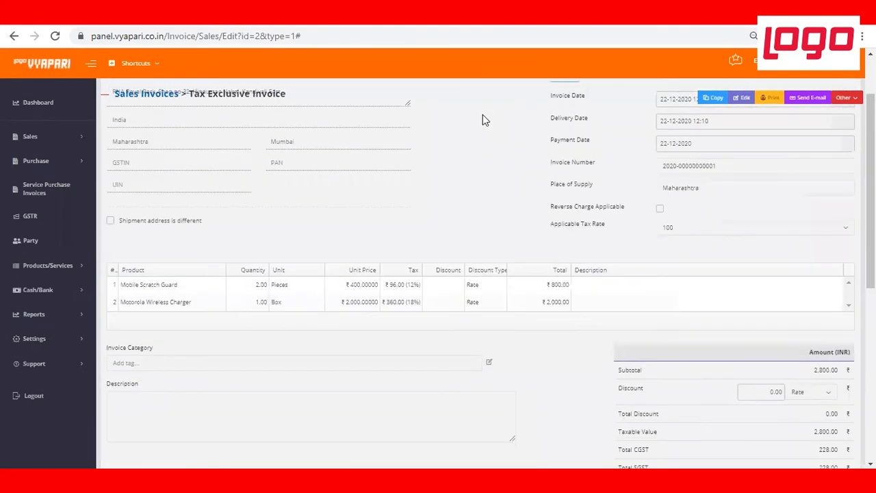
scroll(482, 119, up, 1)
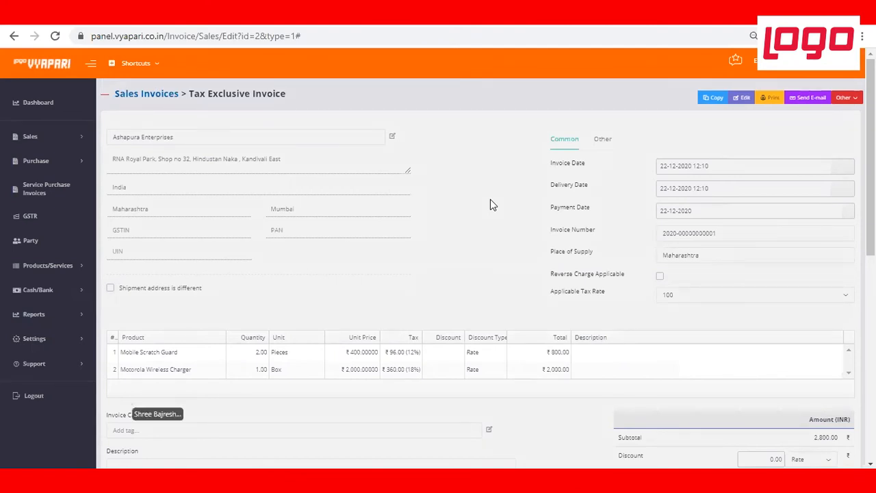
Step: Create a new tax exclusive sales invoice with Cash & Carry as the customer
click(60, 139)
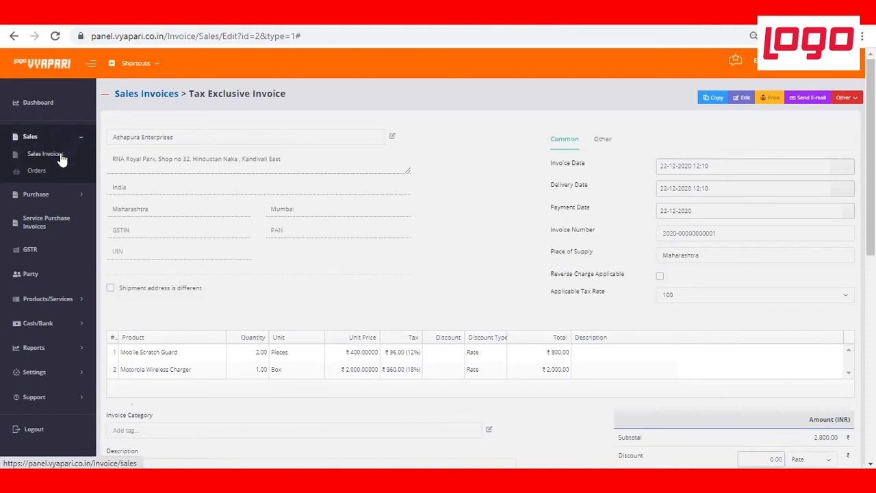
click(61, 153)
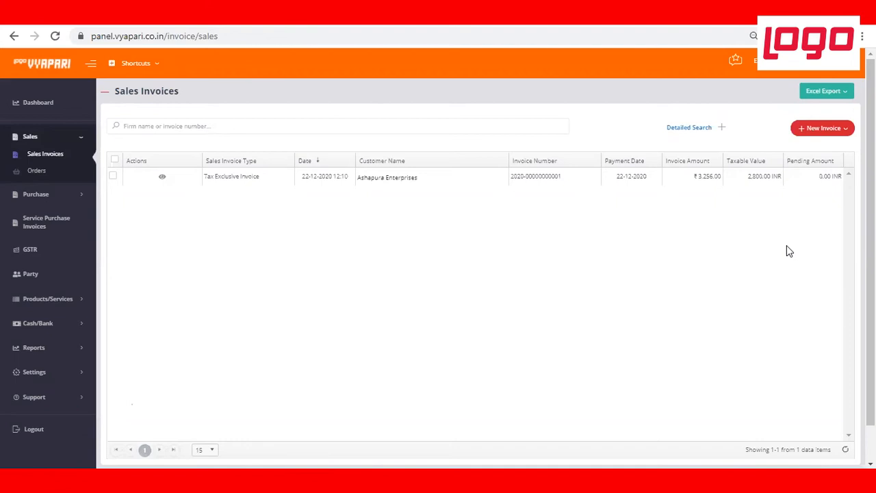
click(853, 129)
click(853, 129)
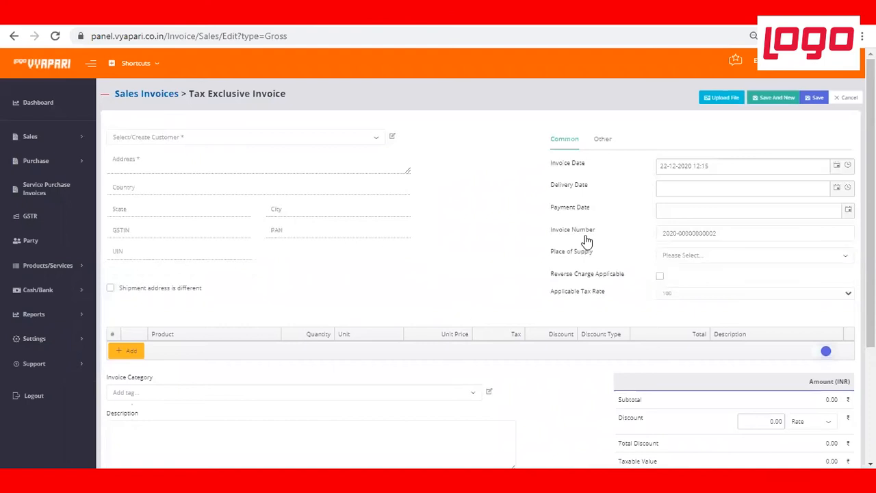
click(240, 137)
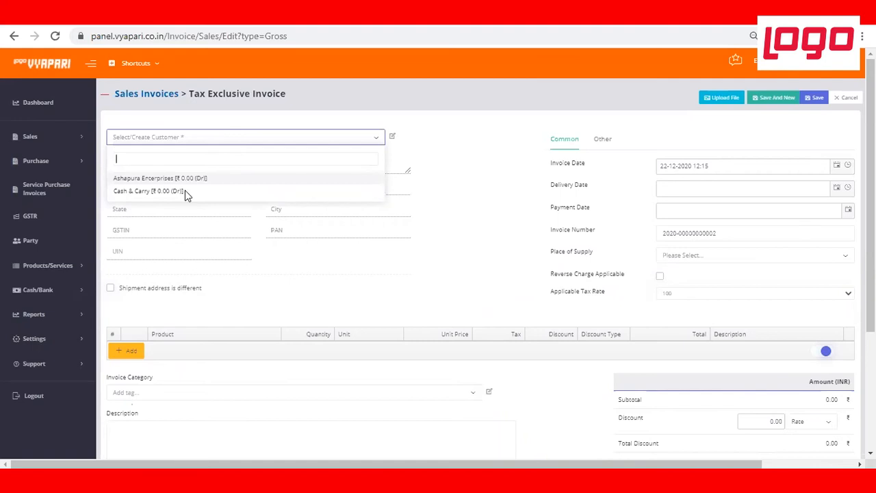
click(184, 194)
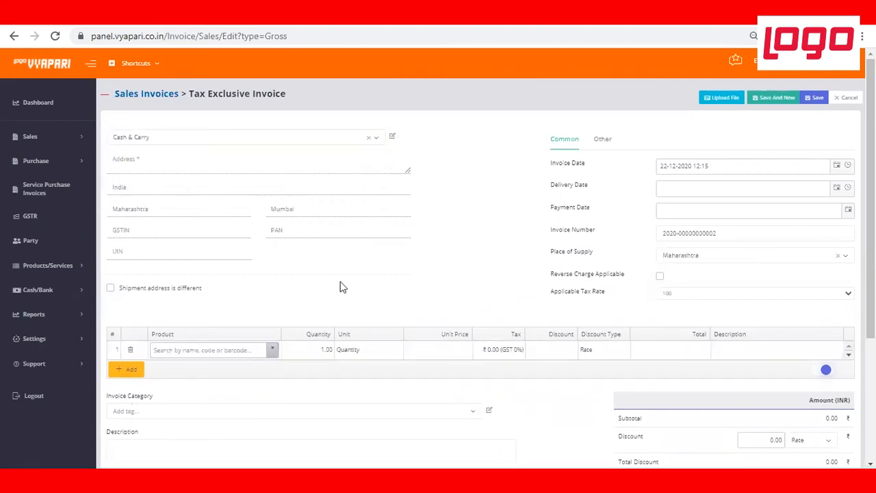
Step: Add Motorola Wireless Charger as the product line of the Cash & Carry invoice
scroll(271, 322, down, 1)
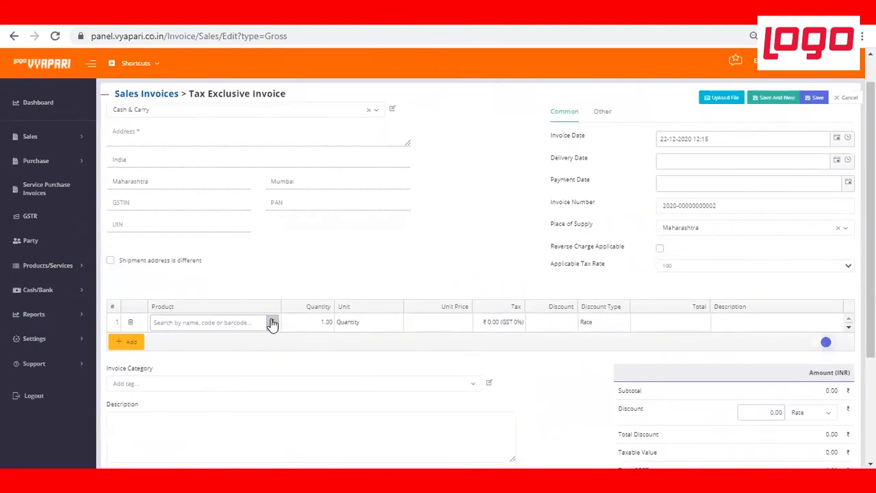
click(272, 323)
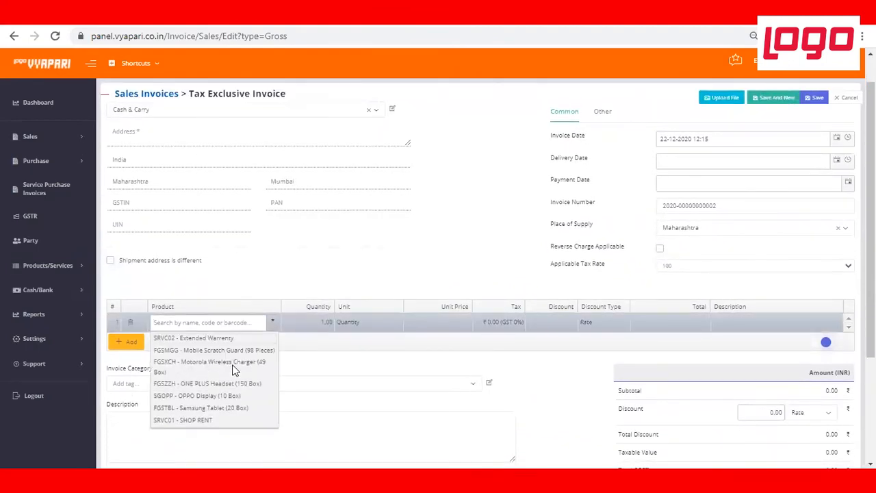
click(279, 368)
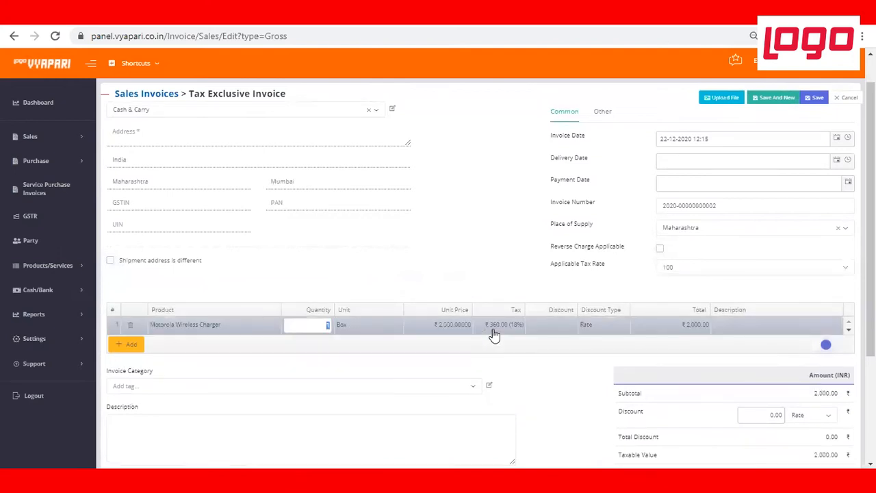
Step: Review the amount summary of the Cash & Carry invoice and save the invoice
scroll(724, 390, down, 2)
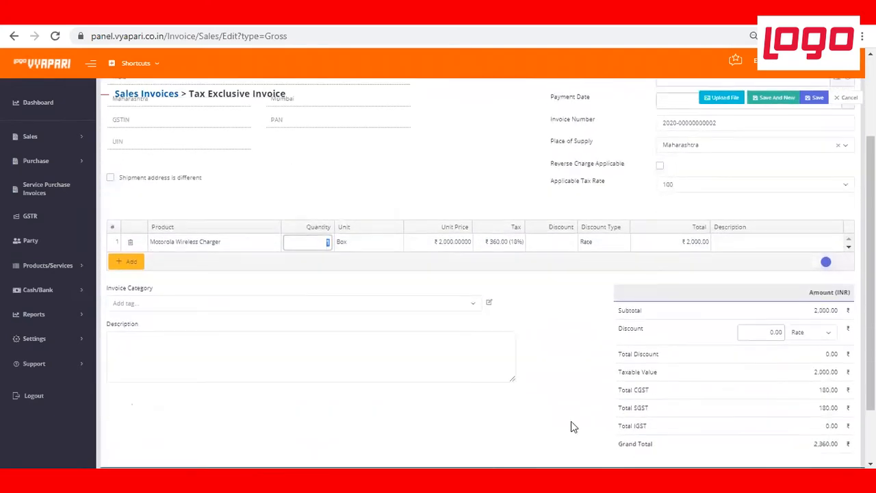
scroll(574, 427, down, 1)
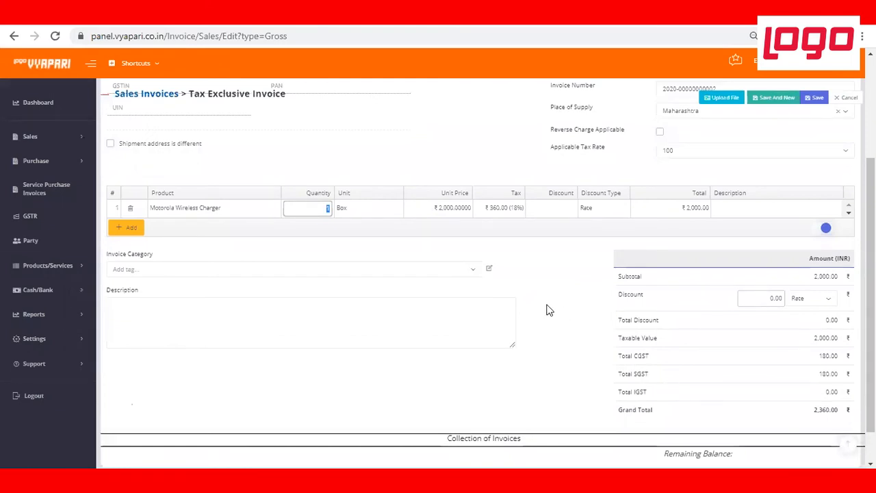
scroll(514, 229, up, 4)
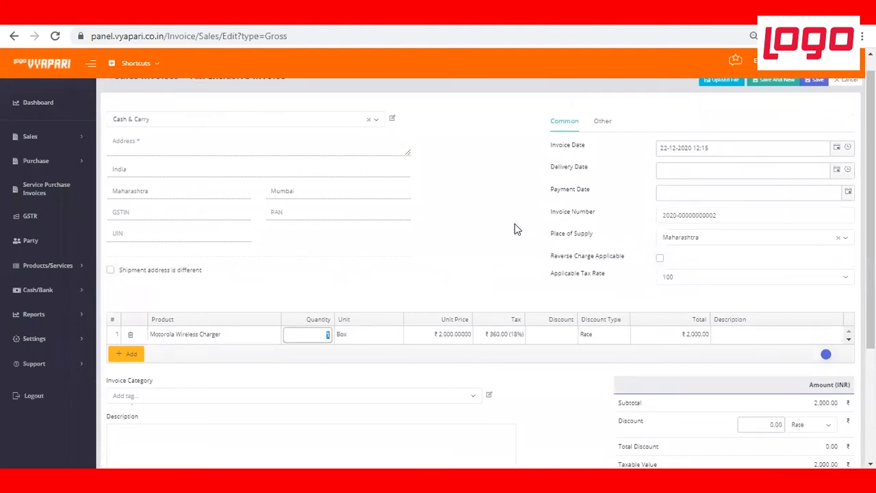
scroll(745, 145, up, 1)
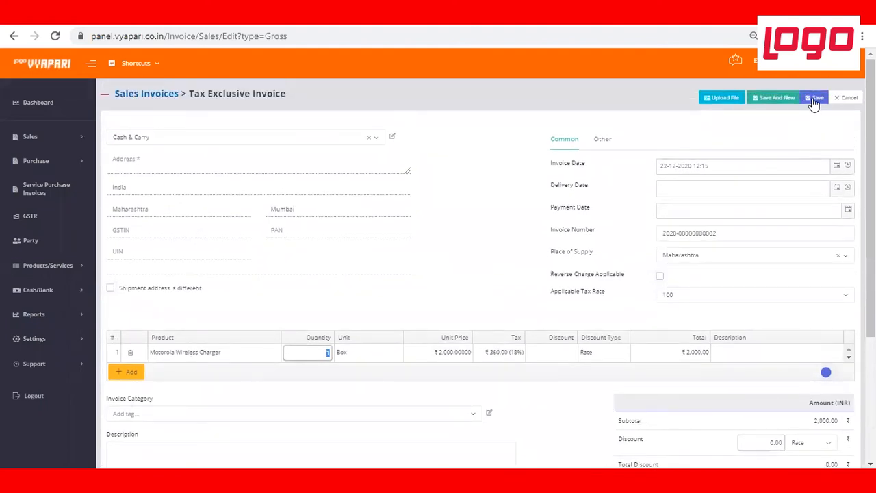
click(813, 99)
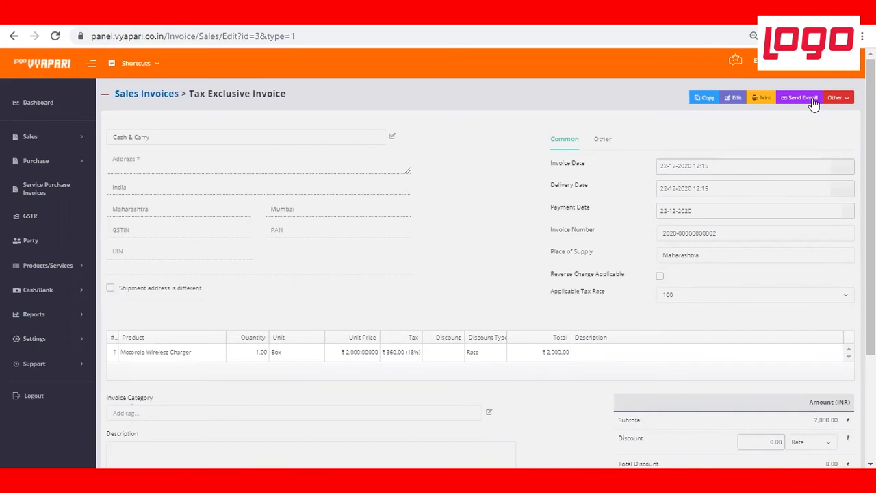
Step: Generate the invoice printout with Sales Invoice Templates, review the tax invoice from header to totals, and return to the saved invoice
click(770, 98)
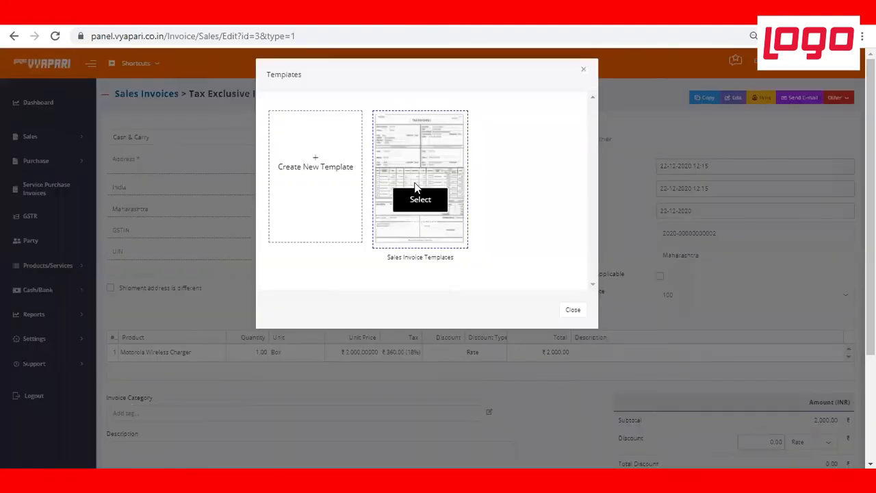
click(419, 198)
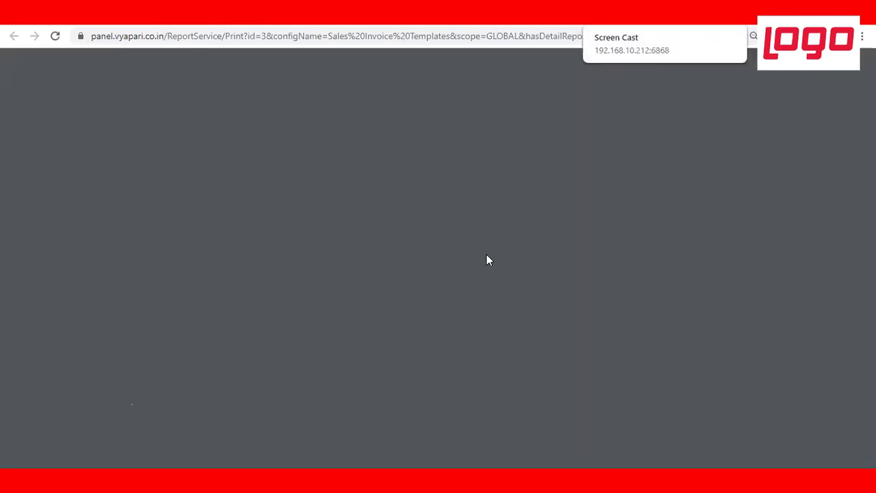
scroll(488, 259, down, 1)
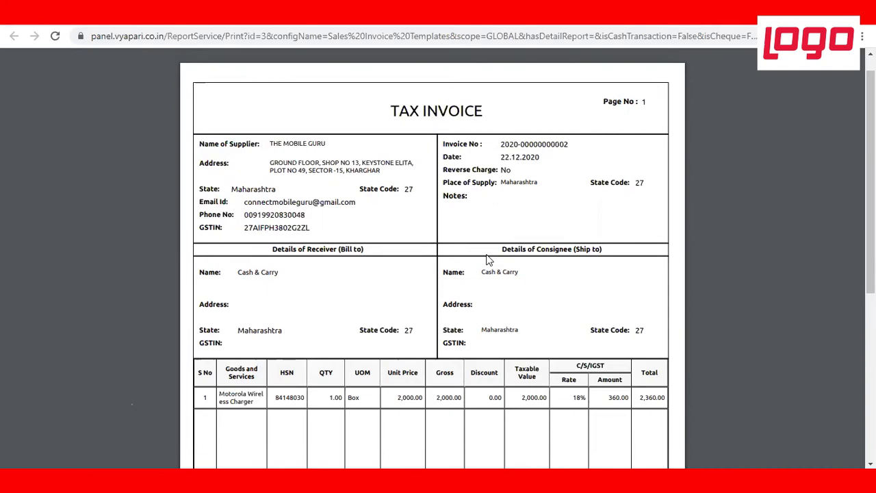
scroll(488, 259, down, 1)
scroll(488, 260, down, 1)
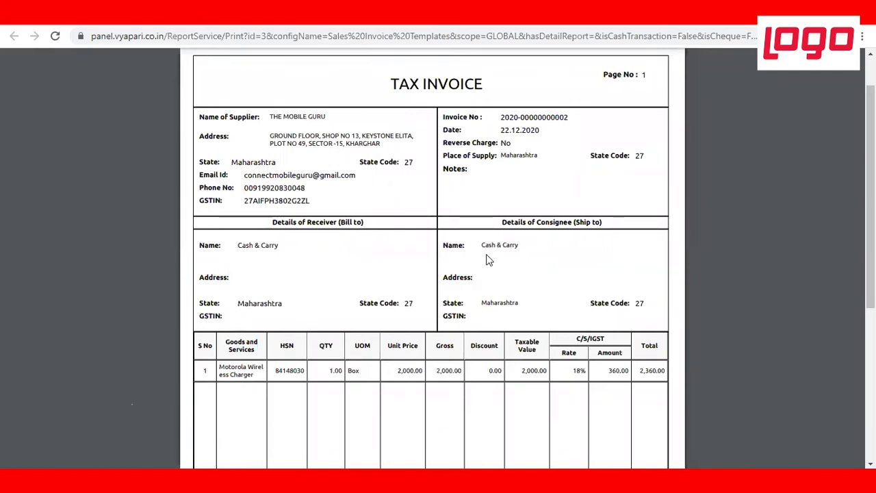
scroll(488, 260, down, 2)
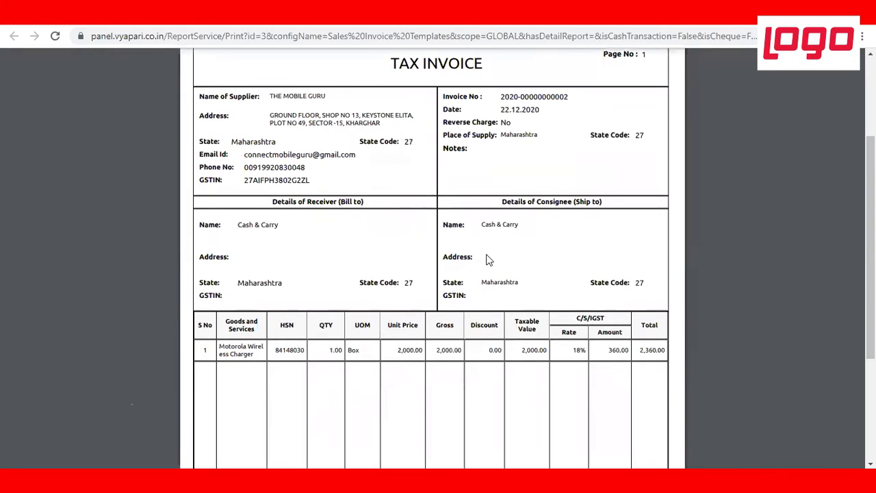
scroll(489, 260, down, 1)
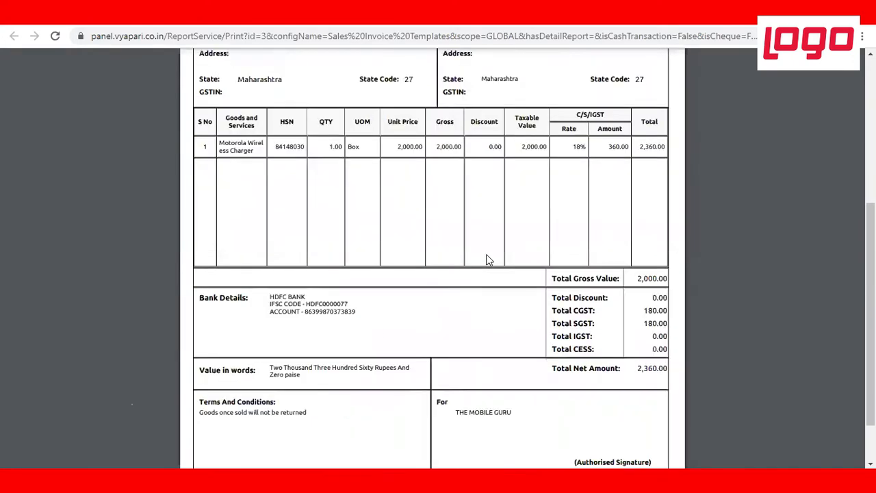
scroll(489, 260, up, 1)
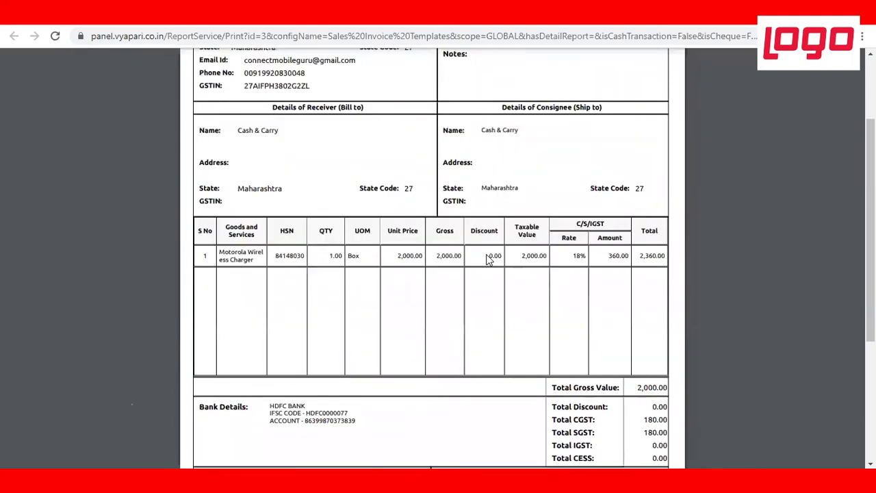
scroll(686, 165, up, 2)
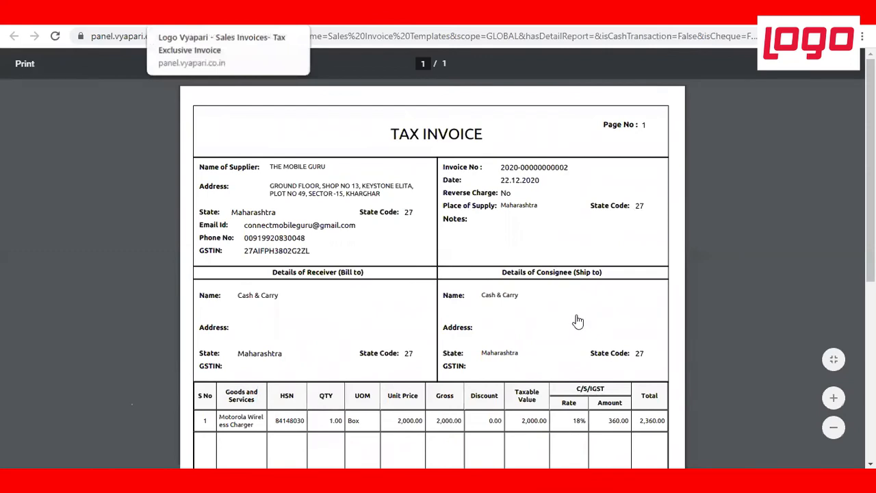
key(ctrl+w)
key(Escape)
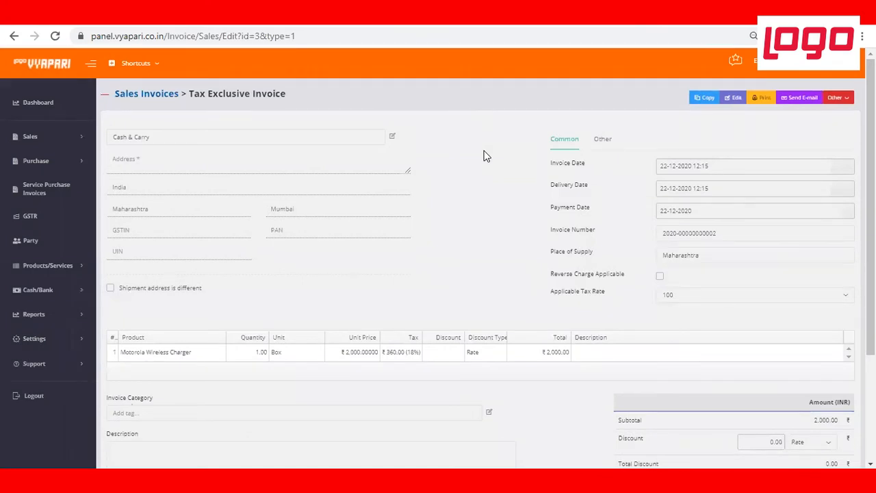
Step: View the additional actions offered for the saved Cash & Carry invoice, such as Sales Return, Credit Note and Debit Note
click(845, 102)
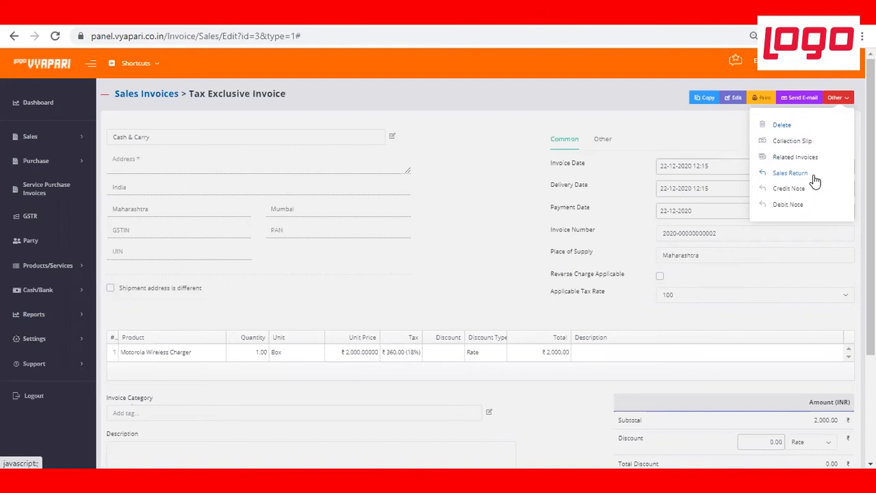
click(65, 136)
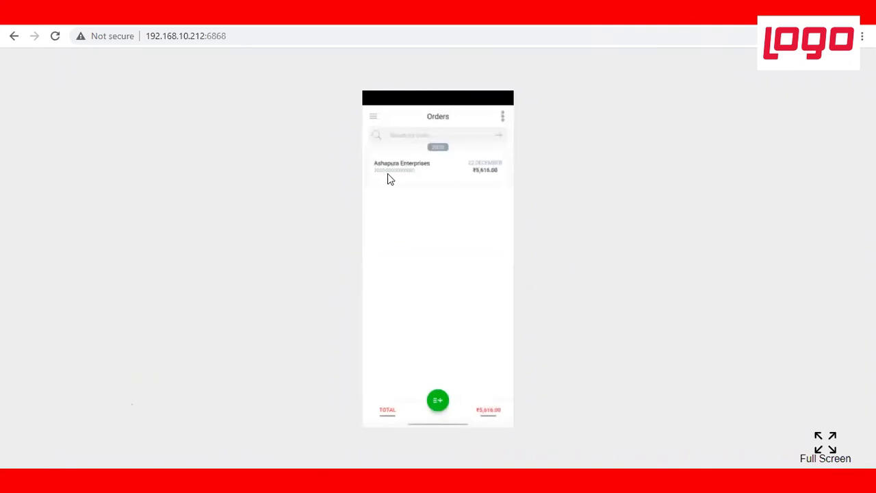
Step: Open the Ashapura Enterprises order in the Logo Vyapari mobile app and review its product lines and total
click(432, 173)
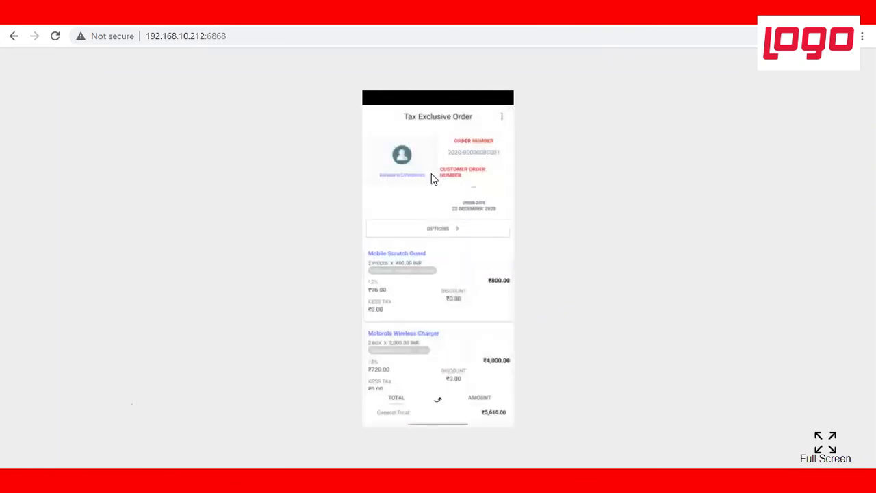
scroll(474, 179, down, 1)
scroll(472, 223, up, 1)
scroll(452, 342, down, 1)
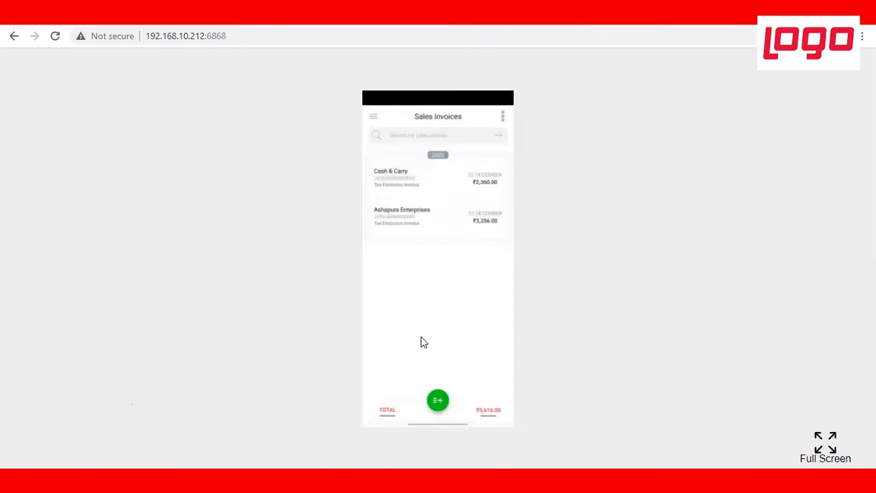
Step: Check the new invoice types in the mobile sales invoices, and open the Ashapura Enterprises invoice to view its amount breakdown
click(434, 408)
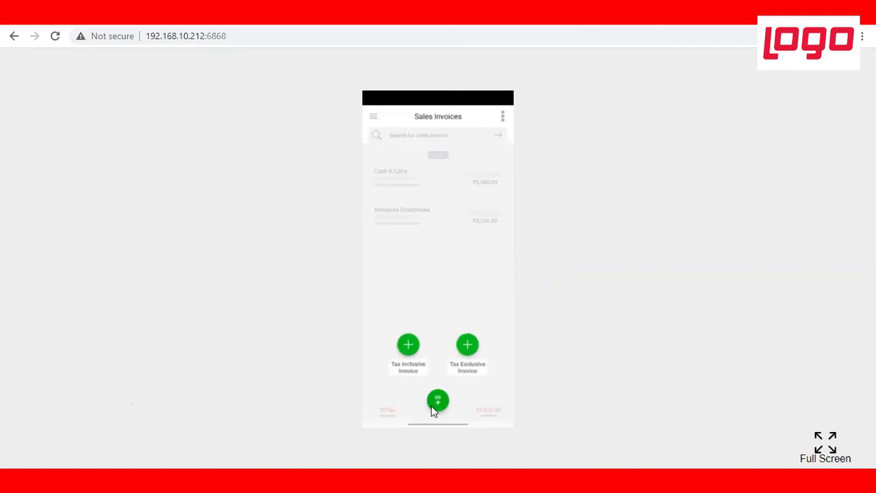
click(433, 407)
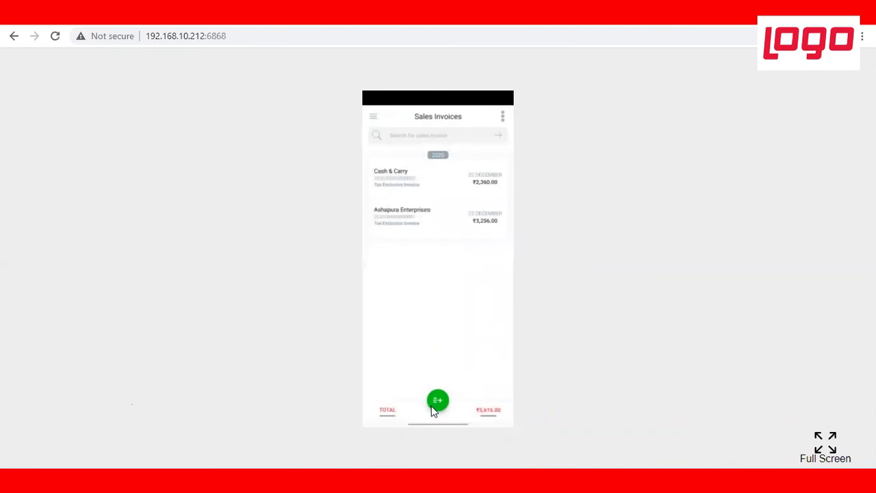
click(433, 408)
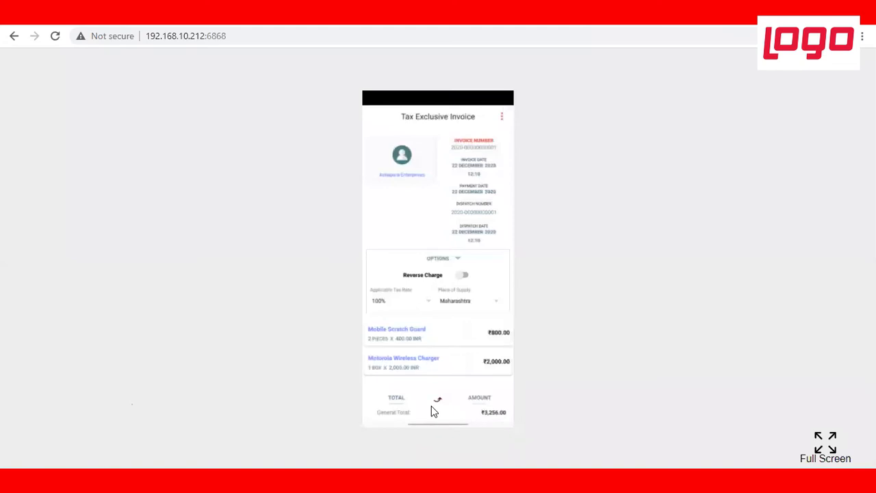
click(432, 406)
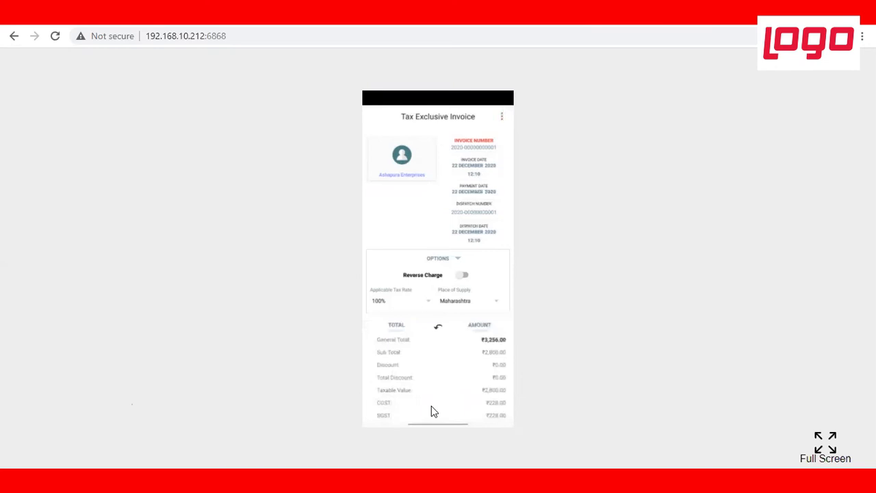
click(432, 411)
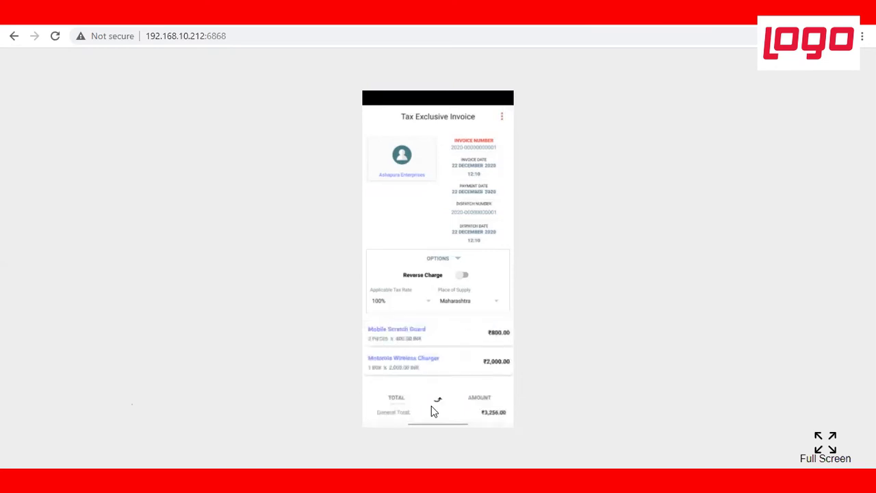
Step: Open the print preview of the Ashapura Enterprises invoice in the mobile app and view its sharing options
click(503, 118)
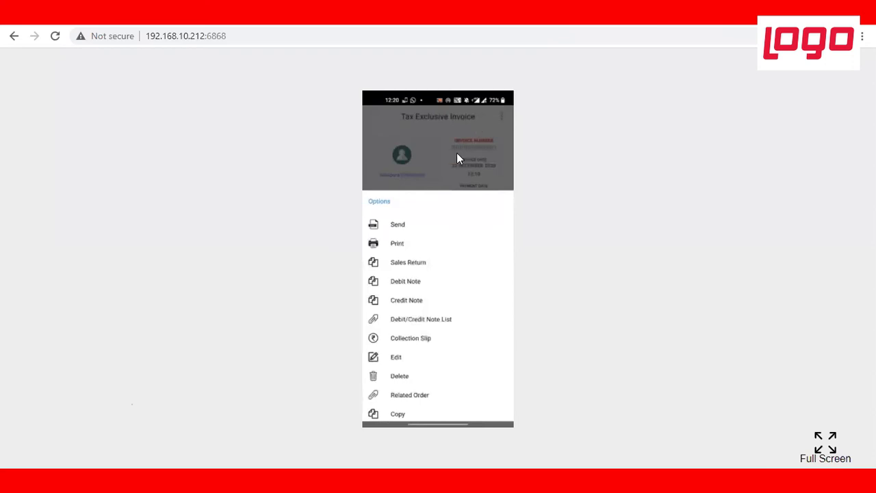
click(427, 399)
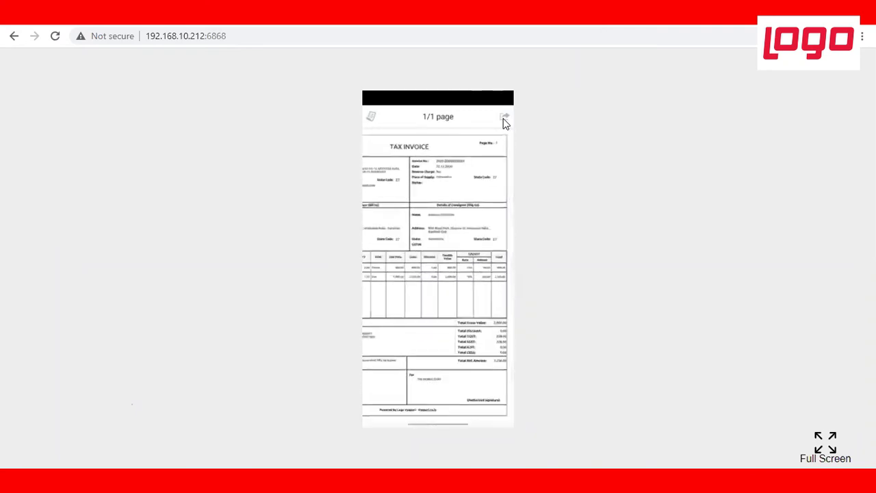
click(505, 119)
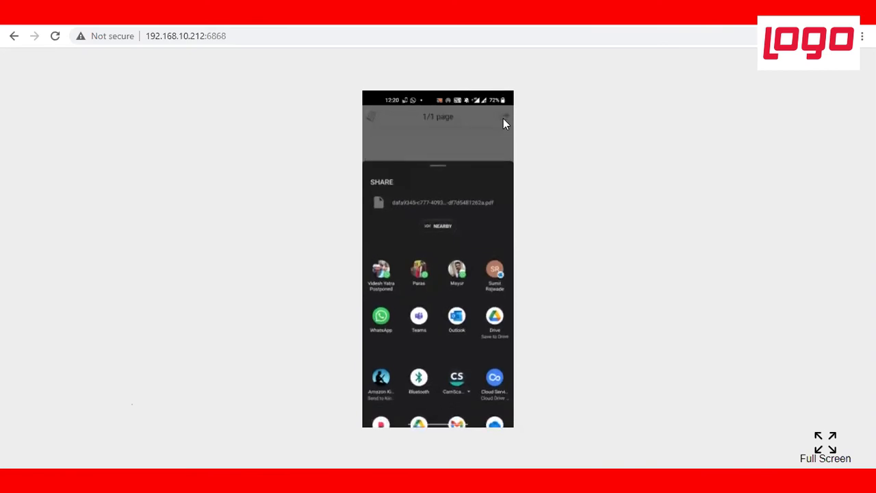
click(504, 123)
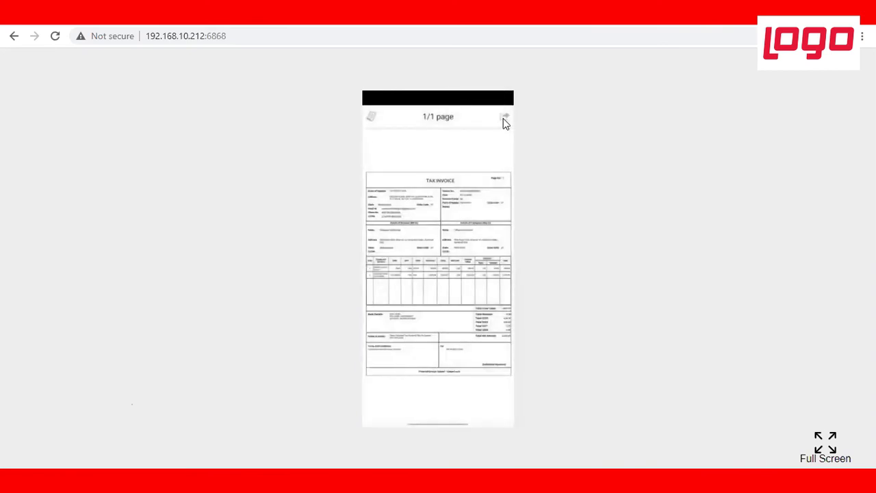